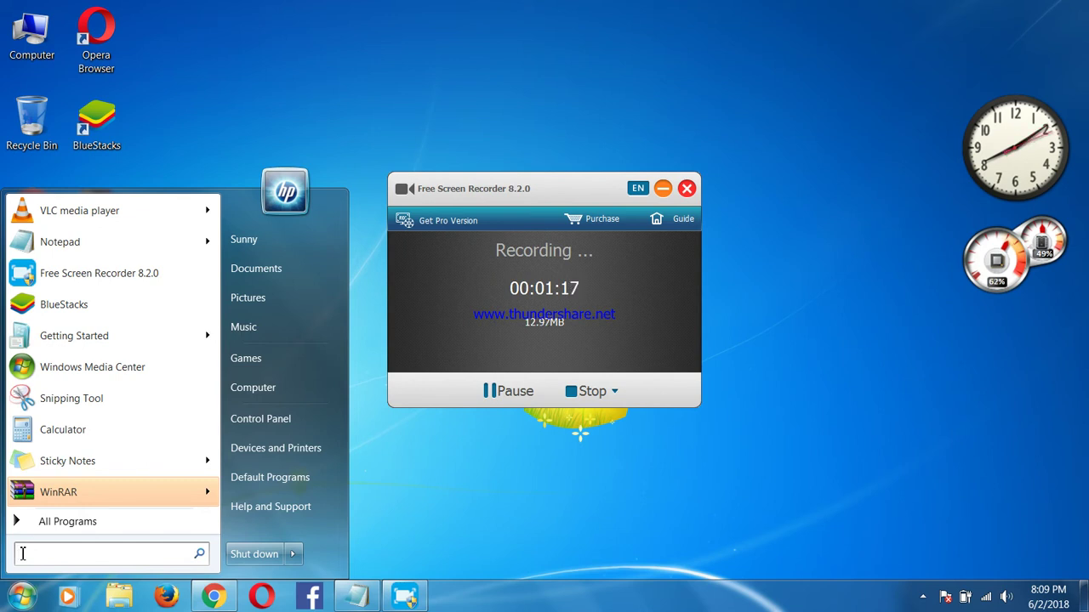
# - Search Windows for %temp% and open the Temp folder
pyautogui.write('e')
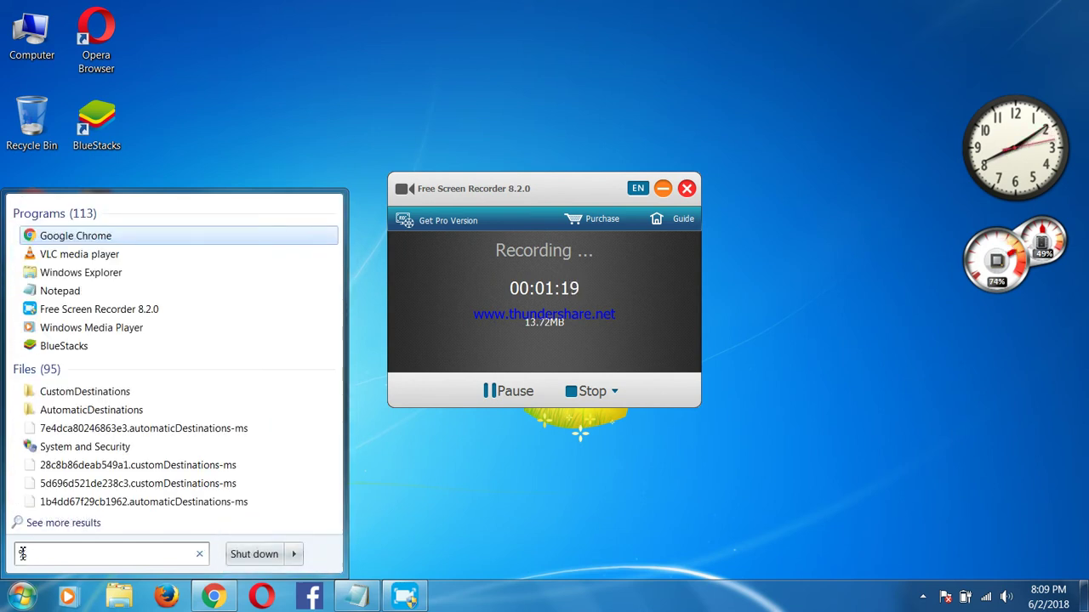
pyautogui.write('te')
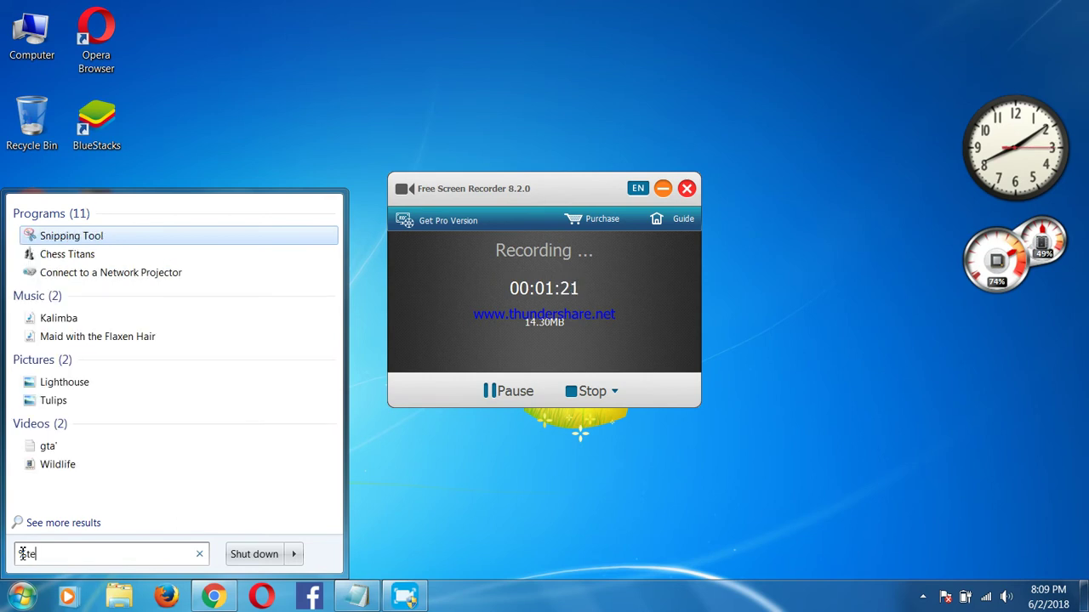
pyautogui.write(',p')
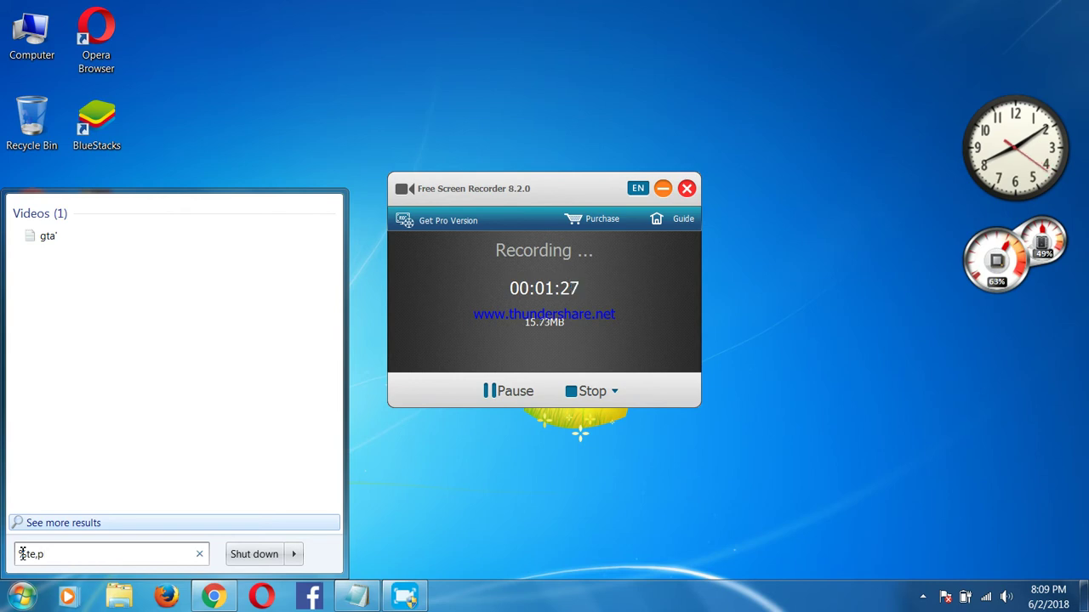
pyautogui.press('BackSpace')
pyautogui.press('BackSpace')
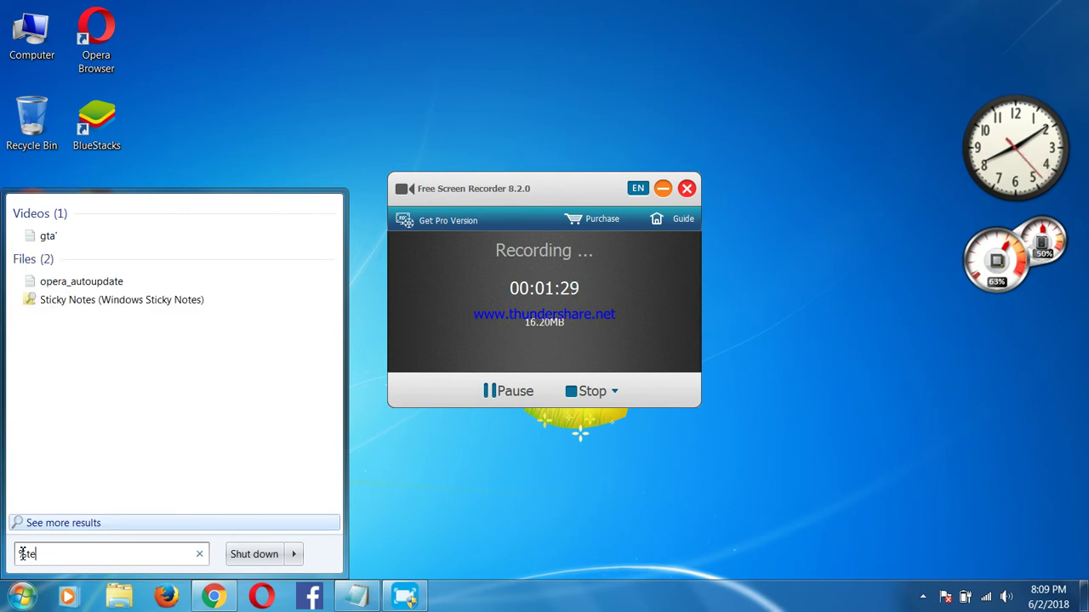
pyautogui.write('mp%')
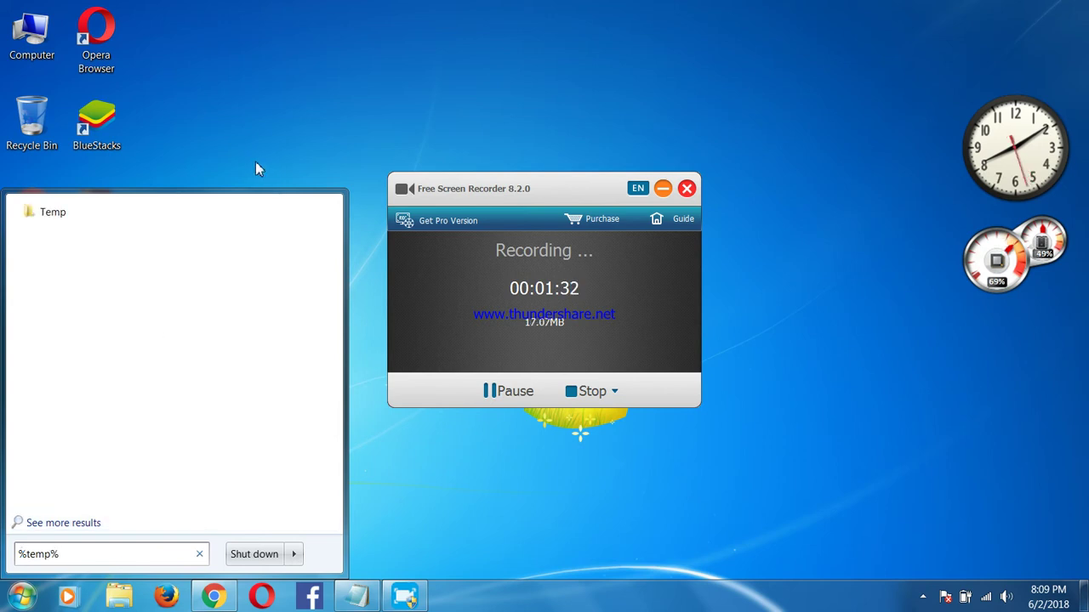
pyautogui.click(93, 212)
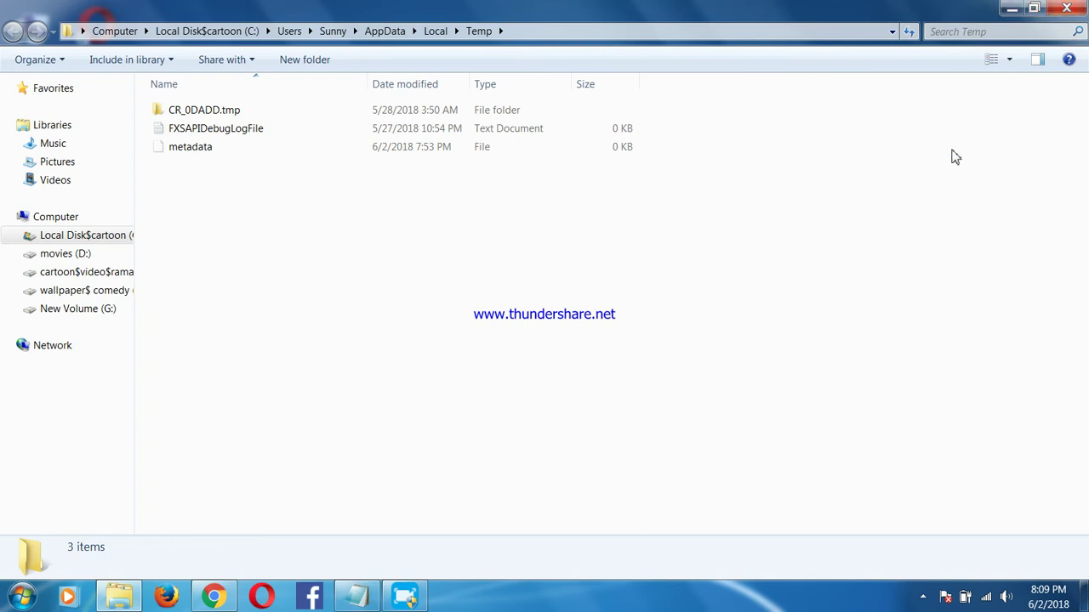
pyautogui.moveTo(608, 193); pyautogui.dragTo(629, 108)
pyautogui.click(393, 602)
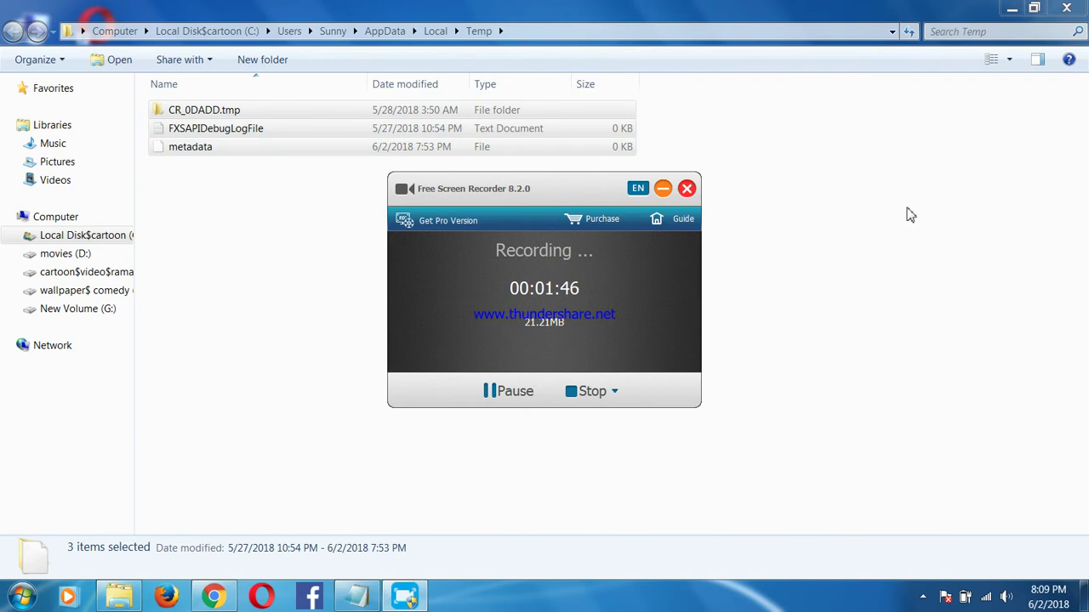
pyautogui.click(910, 213)
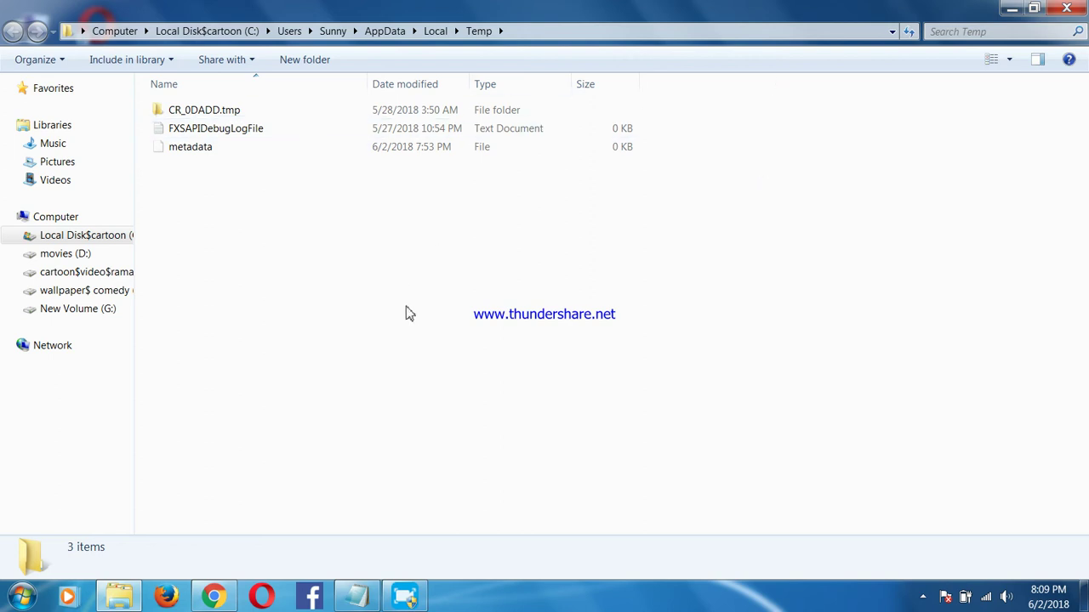
# - Permanently delete the metadata file from the Temp folder
pyautogui.click(303, 155)
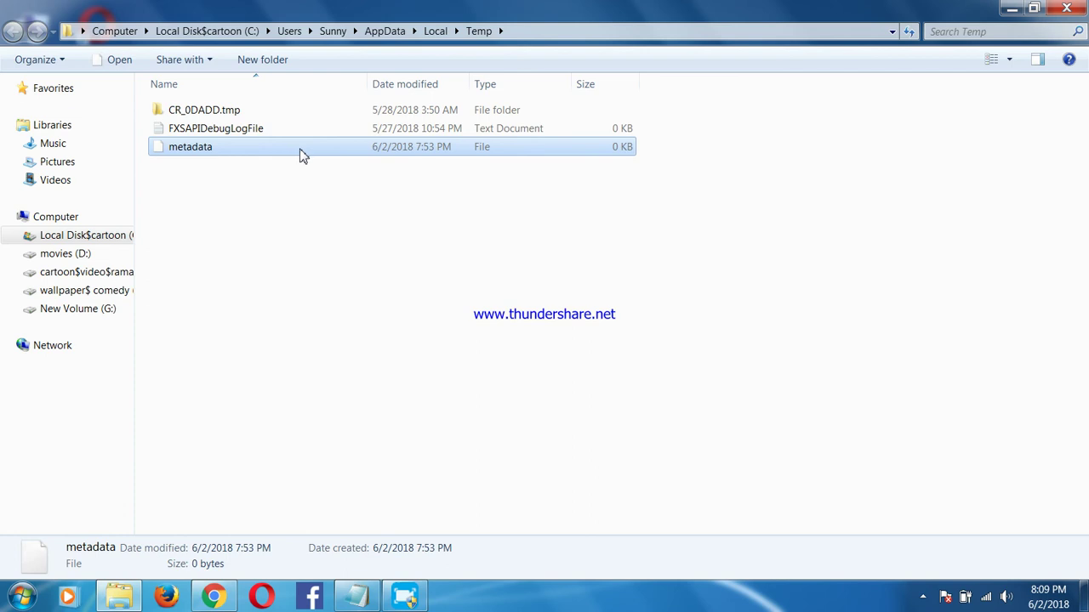
pyautogui.hotkey('shift', 'Delete')
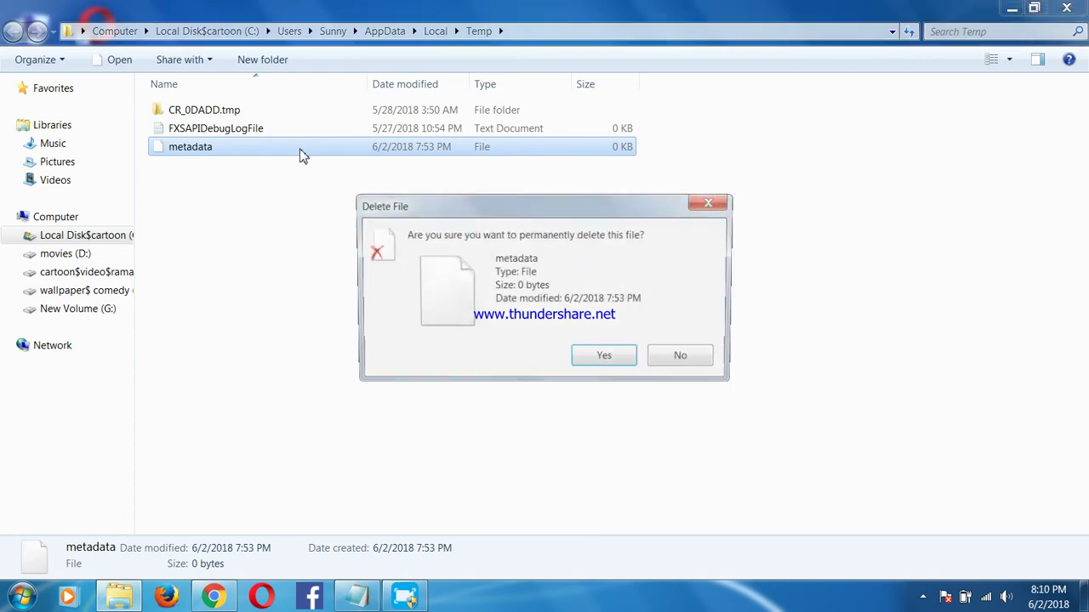
pyautogui.press('Return')
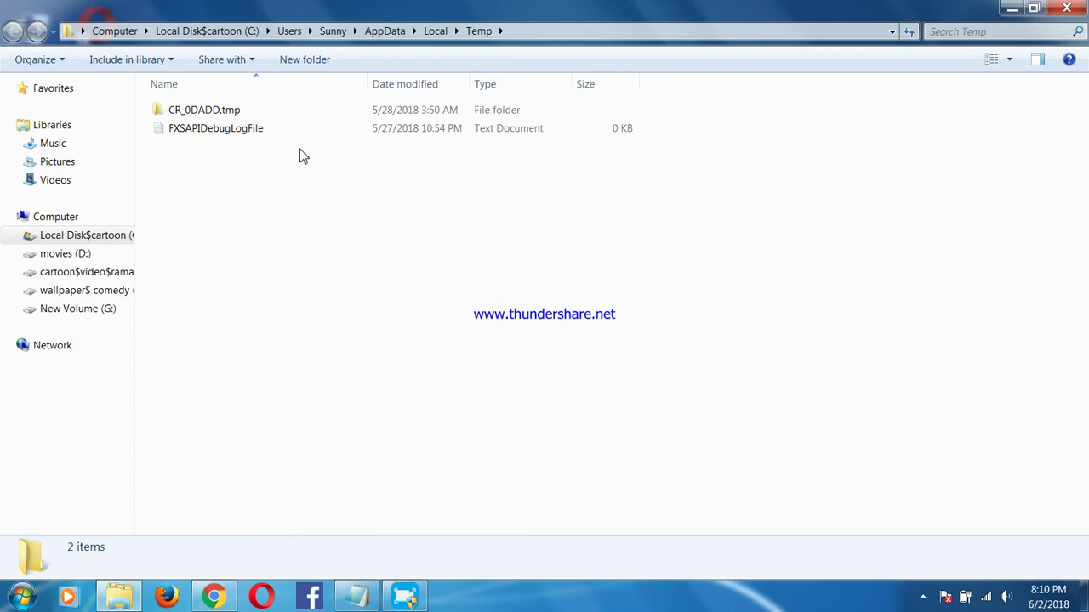
# - Look inside the CR_0DADD.tmp folder, granting permanent access to it, and return to the Temp folder
pyautogui.doubleClick(303, 112)
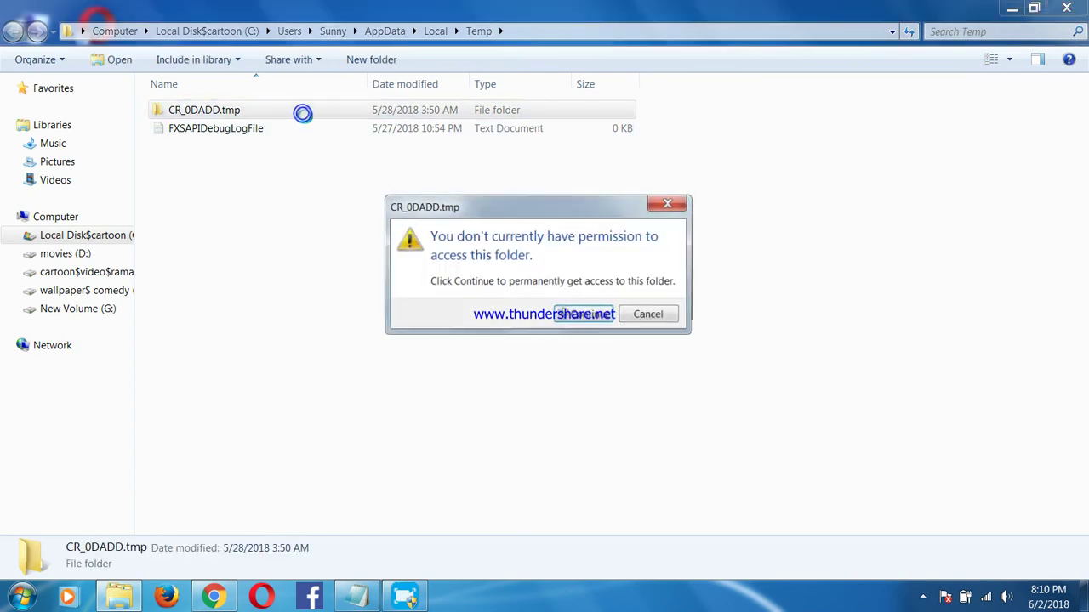
pyautogui.click(596, 314)
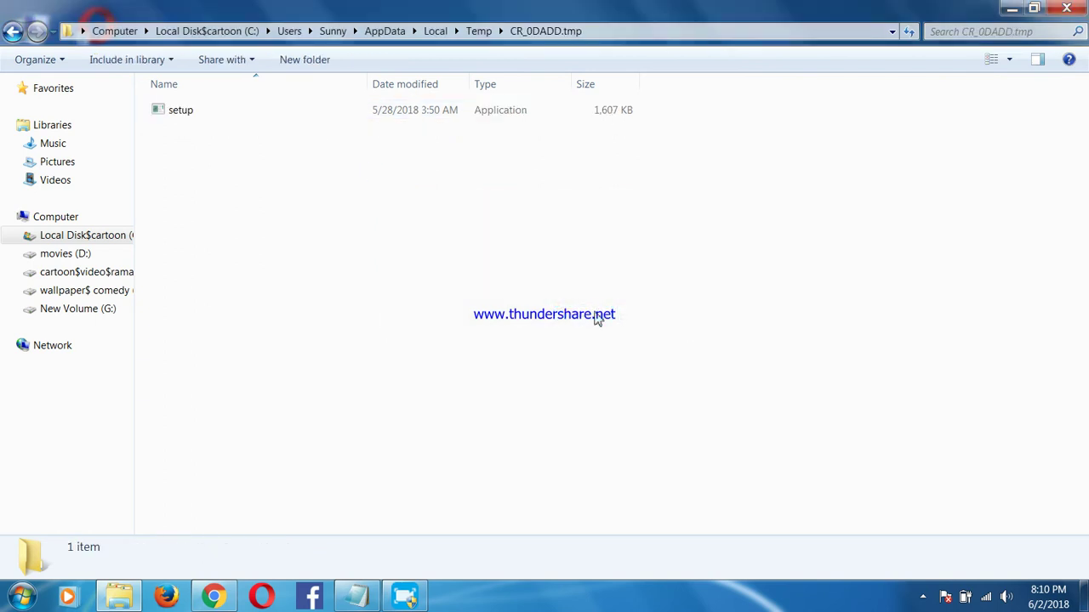
pyautogui.click(9, 35)
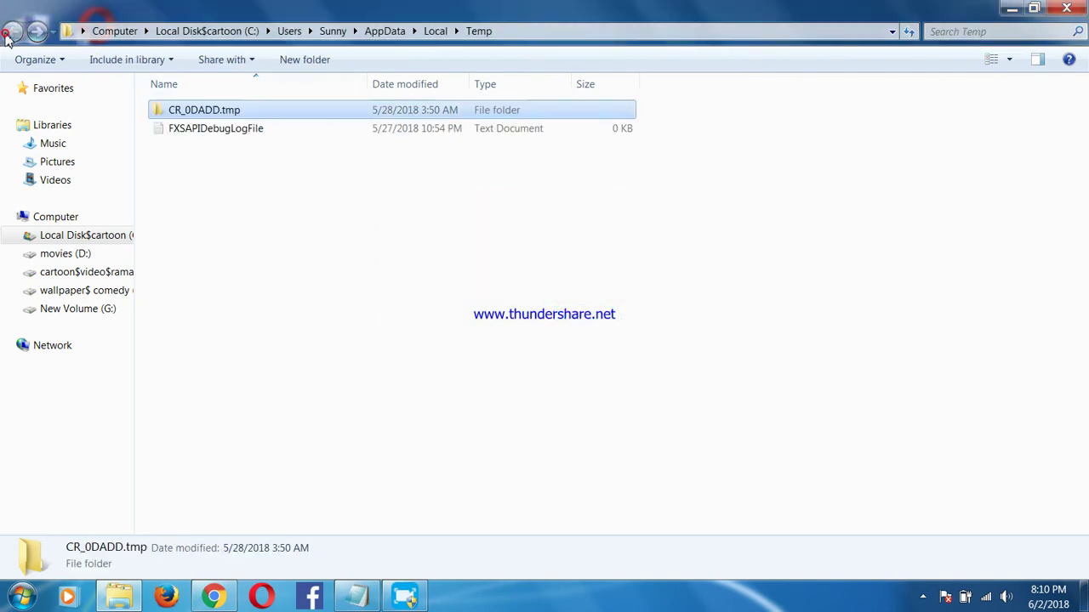
pyautogui.hotkey('ctrl', 'a')
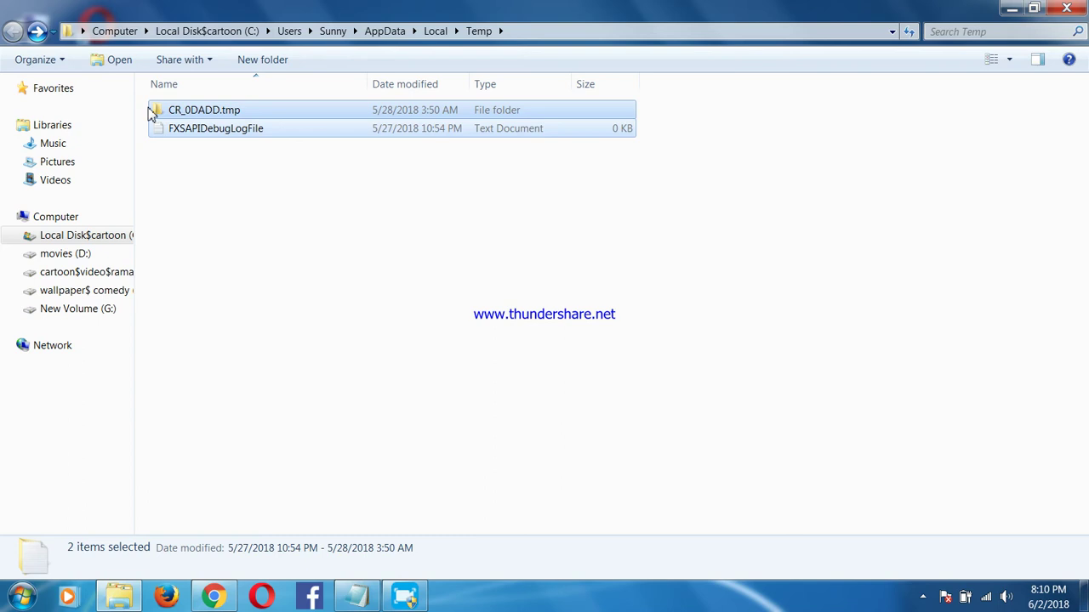
pyautogui.press('Delete')
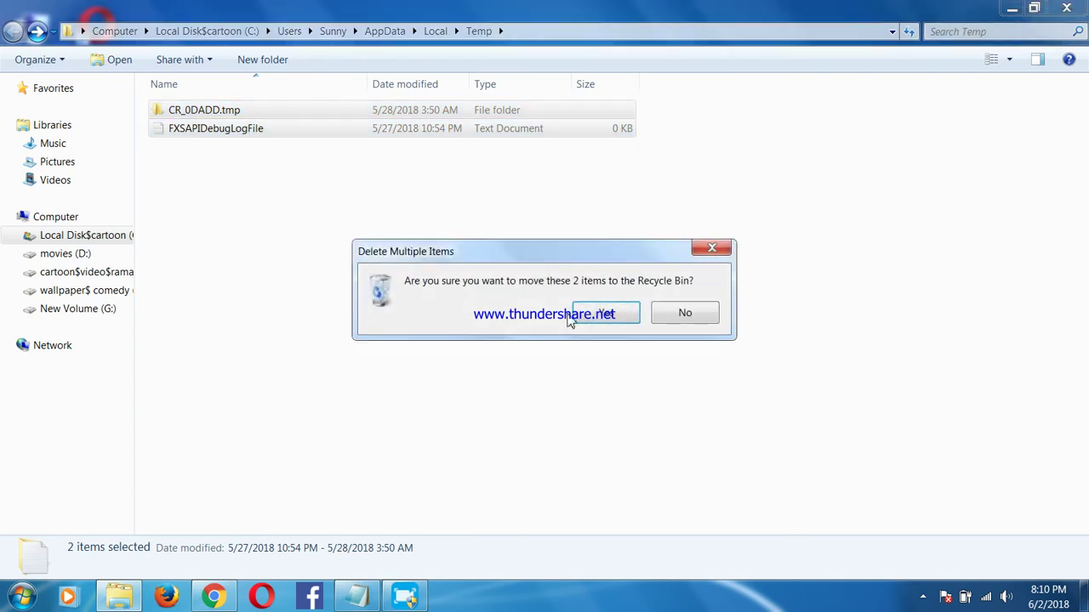
pyautogui.click(668, 311)
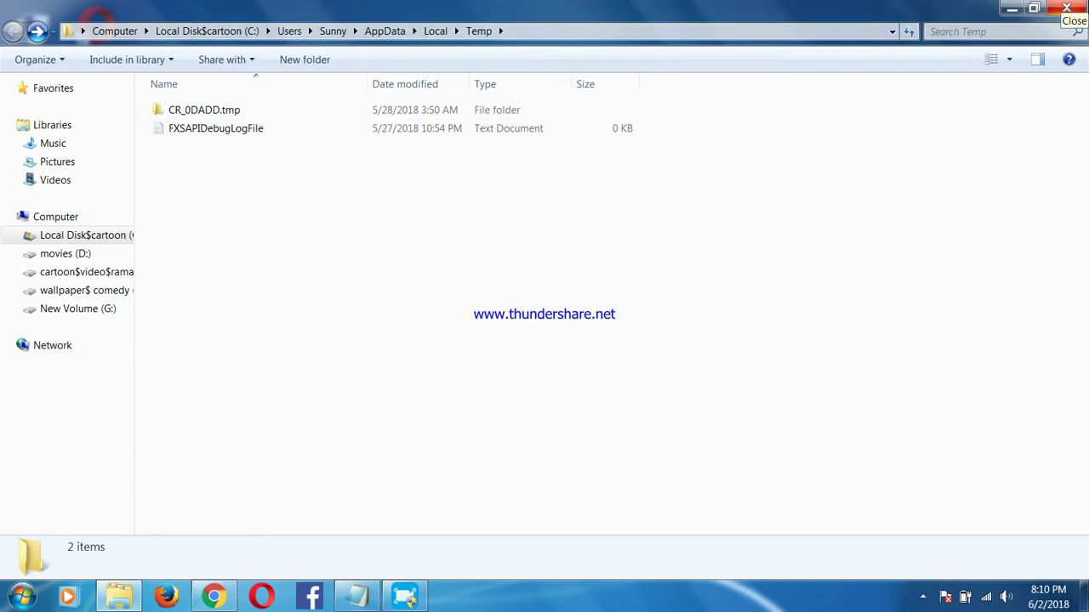
# - Close the Temp folder window and return to the desktop
pyautogui.click(1065, 8)
pyautogui.rightClick(153, 5)
pyautogui.click(183, 43)
# - Search Windows for temp and open the option to change temporary Internet file settings
pyautogui.press('super')
pyautogui.click(73, 553)
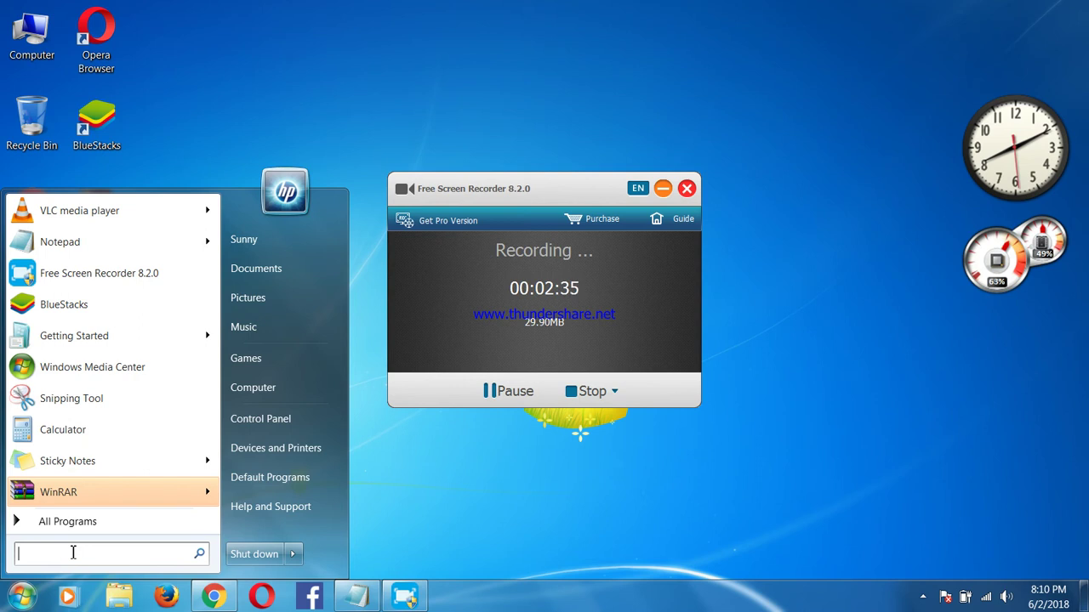
pyautogui.write('temp')
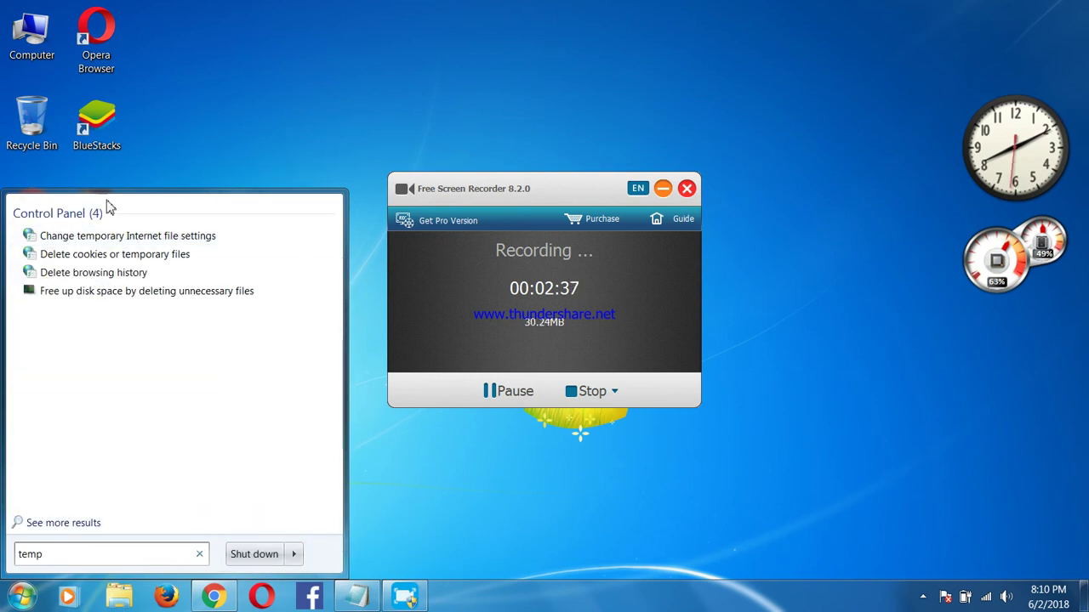
pyautogui.click(127, 242)
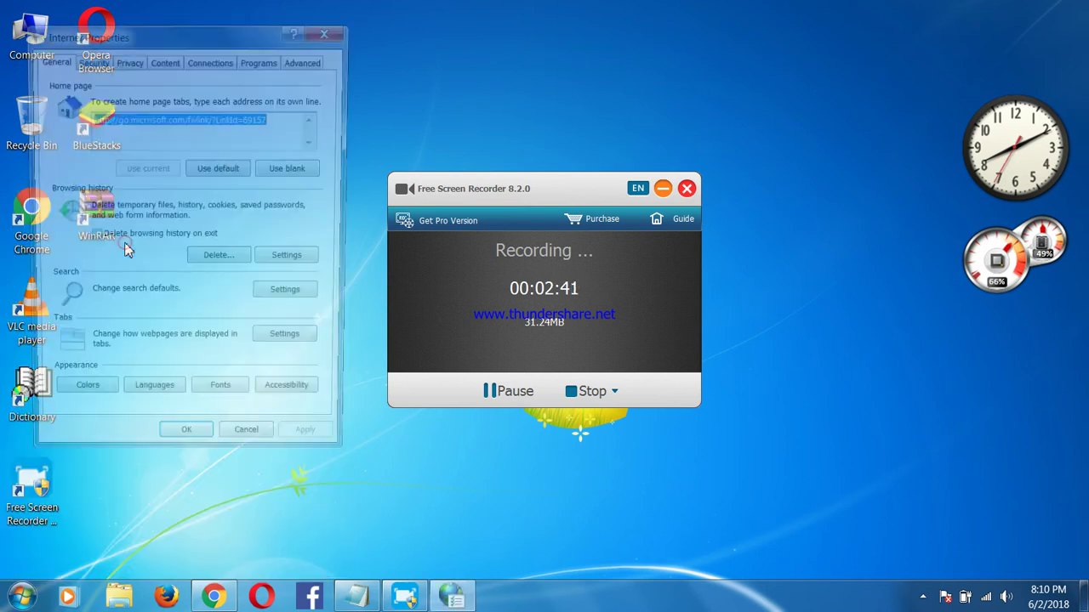
# - Delete the temporary Internet files, cookies and history while preserving Favorites website data
pyautogui.click(243, 264)
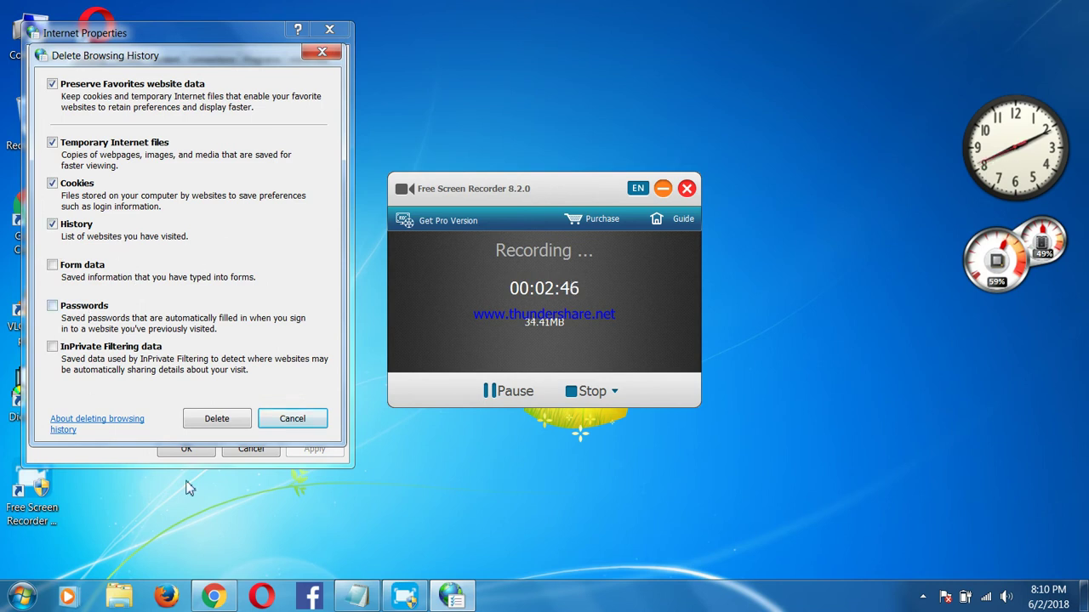
pyautogui.click(223, 421)
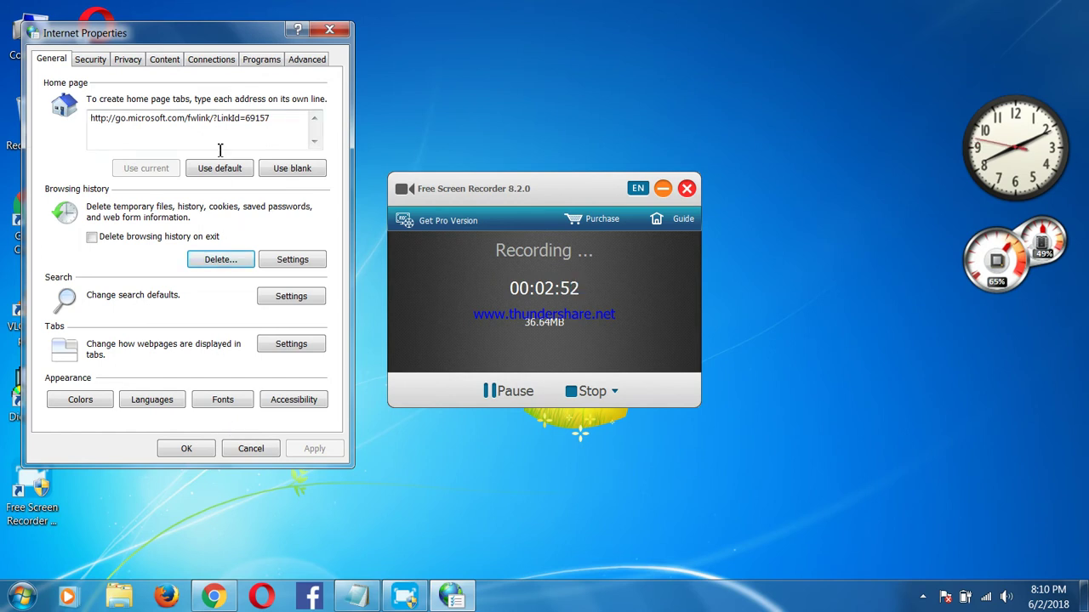
# - Open the Temporary Internet Files folder from the browsing history settings to view the stored files
pyautogui.click(278, 264)
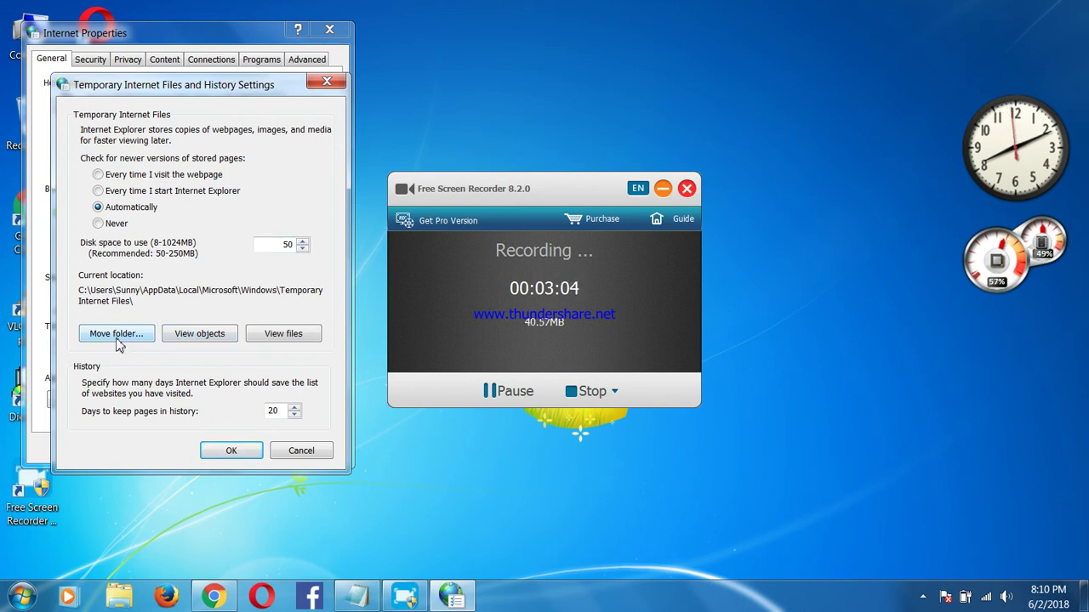
pyautogui.click(282, 335)
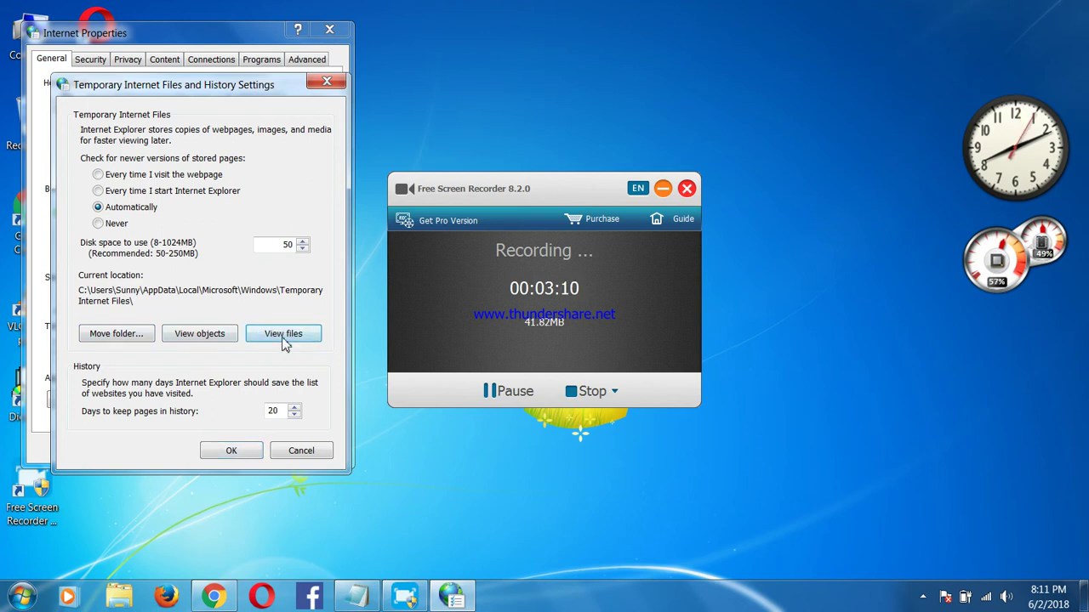
pyautogui.click(285, 343)
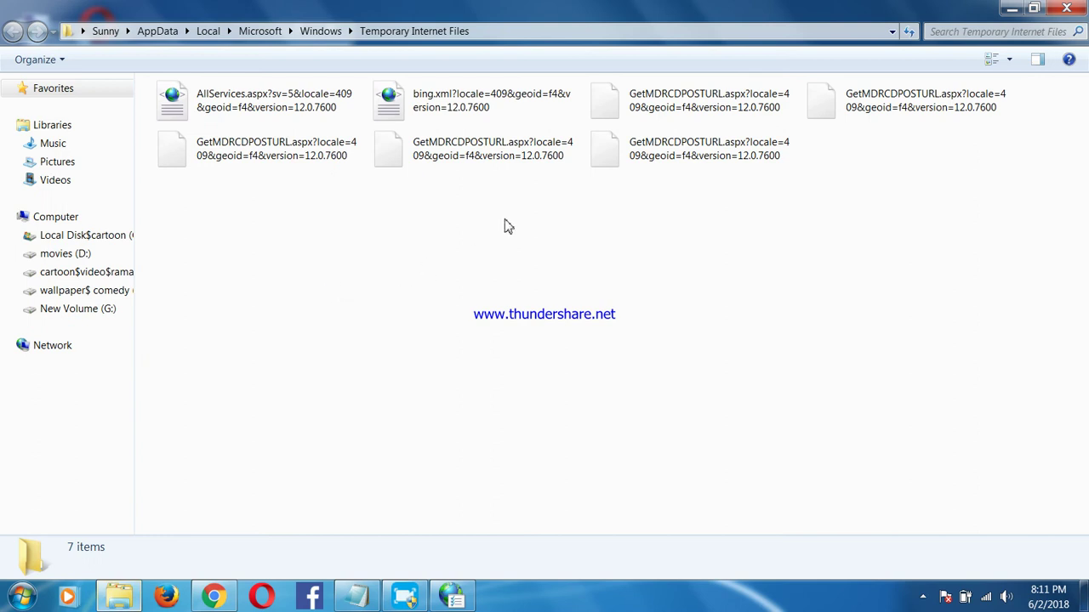
# - Delete all files in the Temporary Internet Files folder, and close the folder and the history settings
pyautogui.moveTo(1024, 126); pyautogui.dragTo(239, 117)
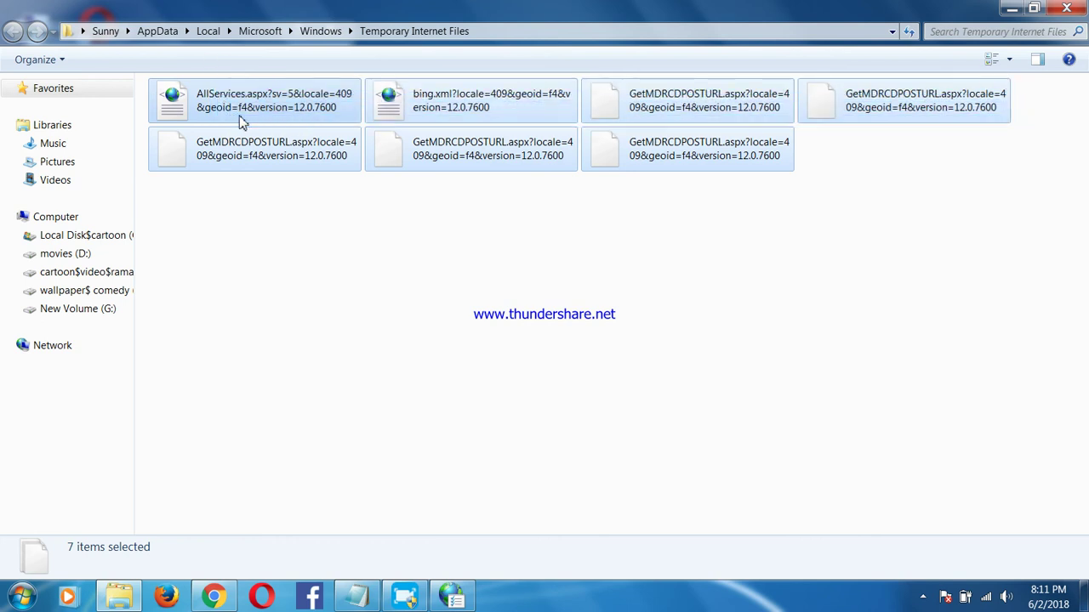
pyautogui.click(493, 256)
pyautogui.rightClick(494, 253)
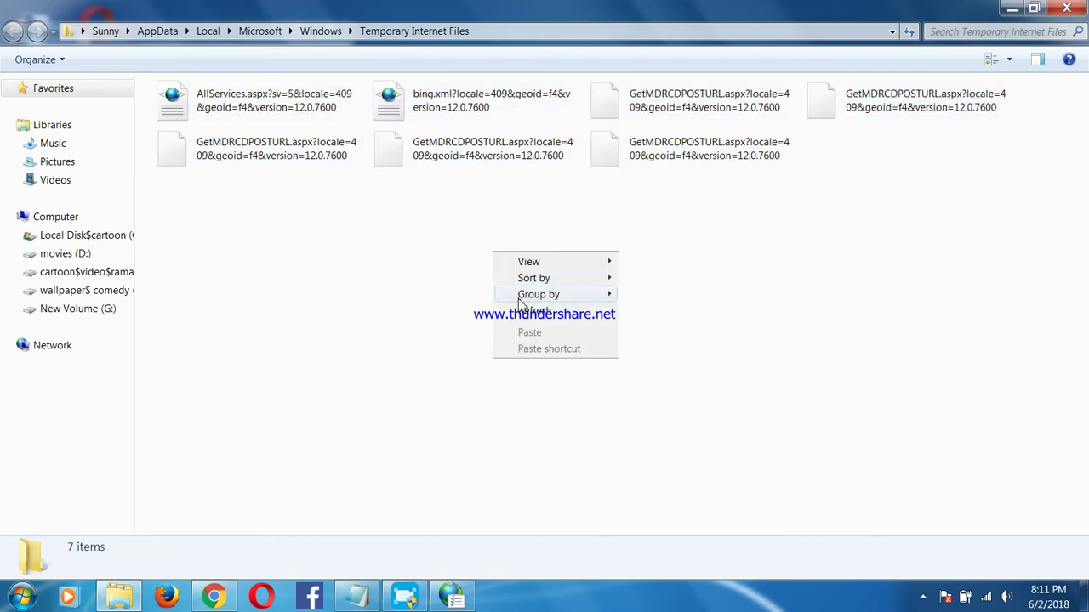
pyautogui.click(524, 311)
pyautogui.moveTo(1066, 109); pyautogui.dragTo(315, 115)
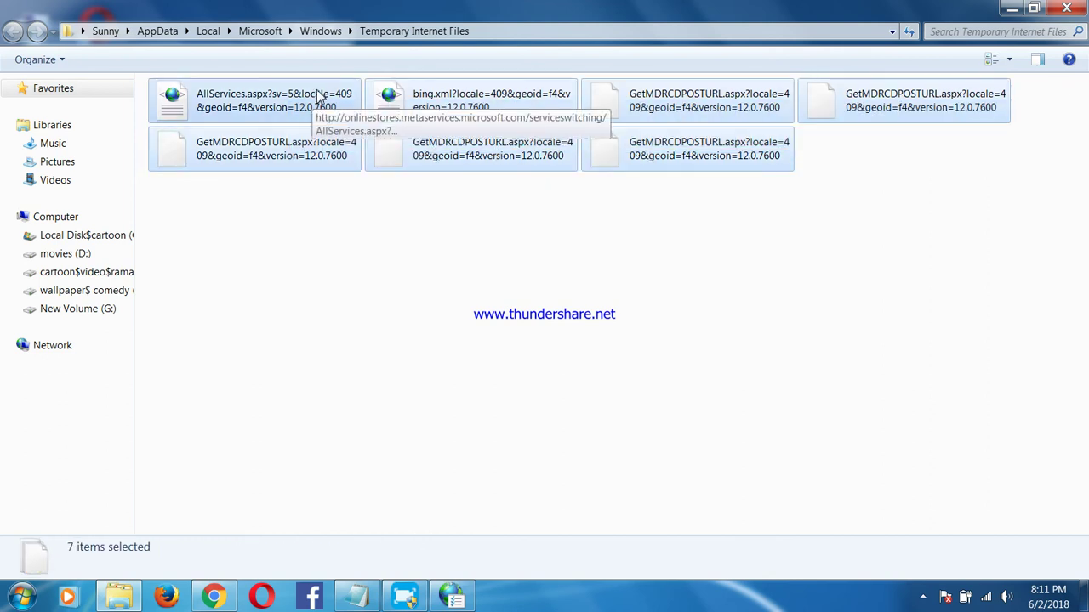
pyautogui.press('Delete')
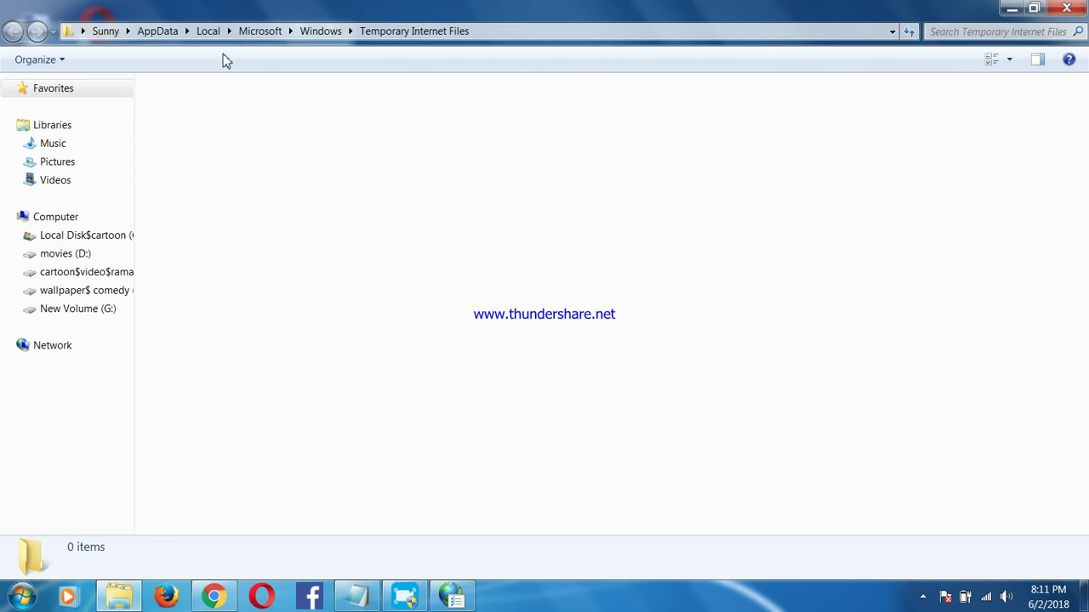
pyautogui.click(1063, 8)
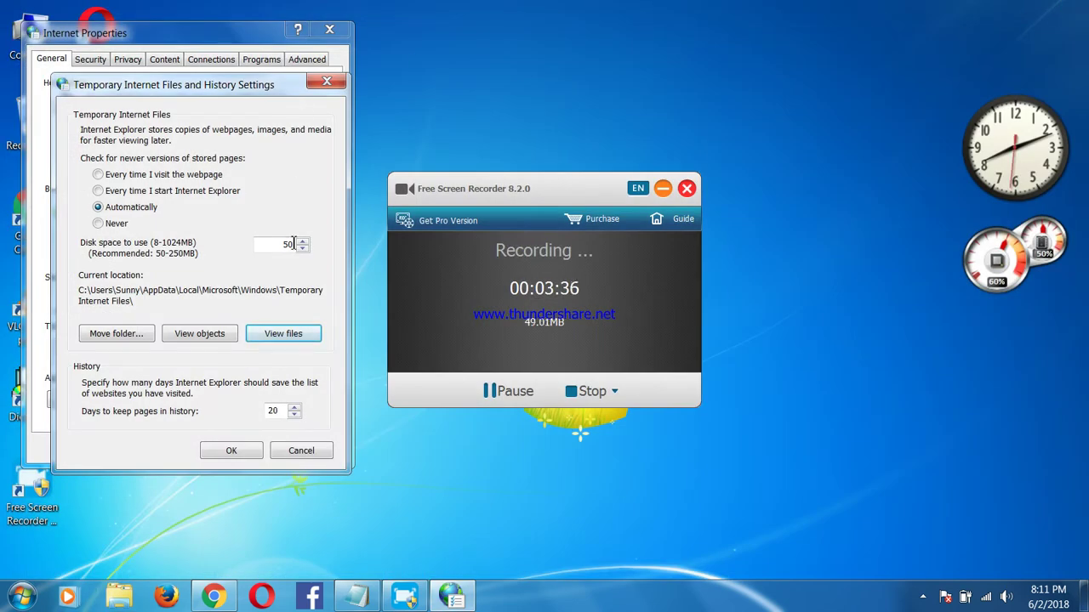
pyautogui.click(223, 450)
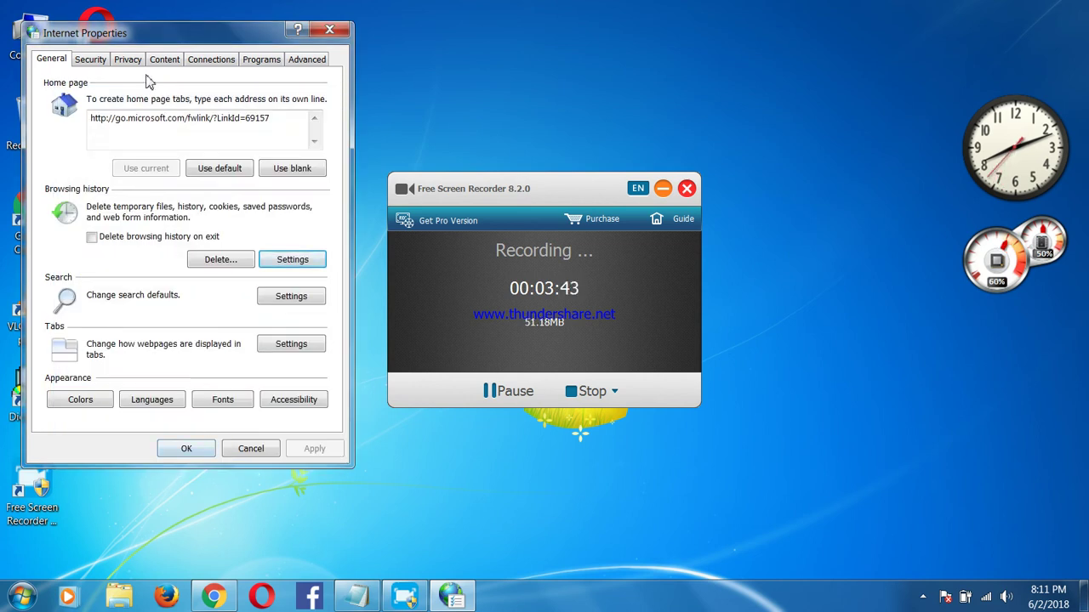
# - Reset the Internet zone's security to its default level and raise it to High
pyautogui.click(83, 65)
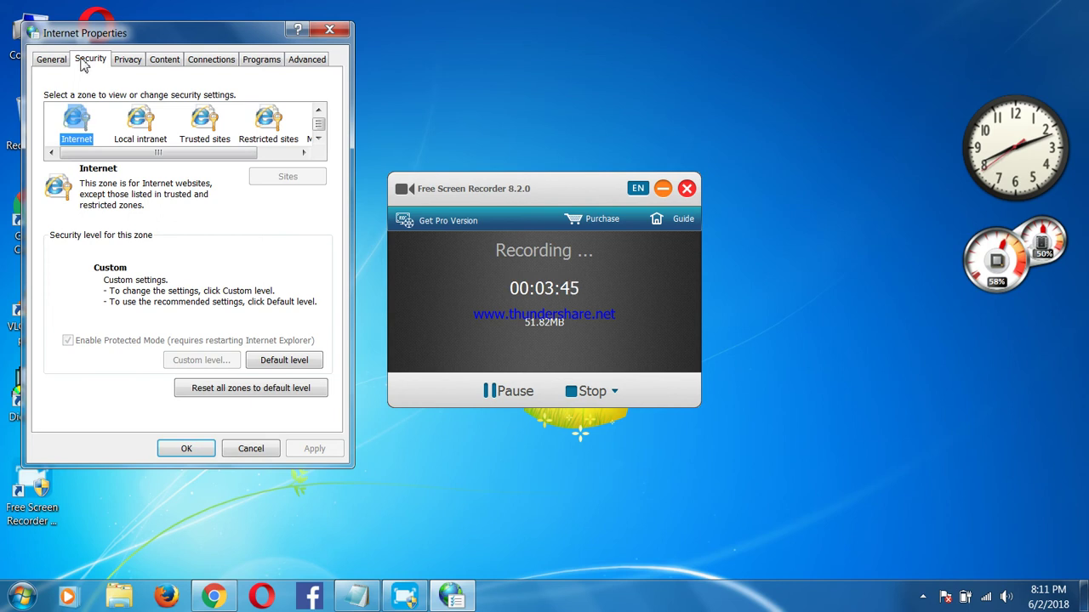
pyautogui.click(221, 363)
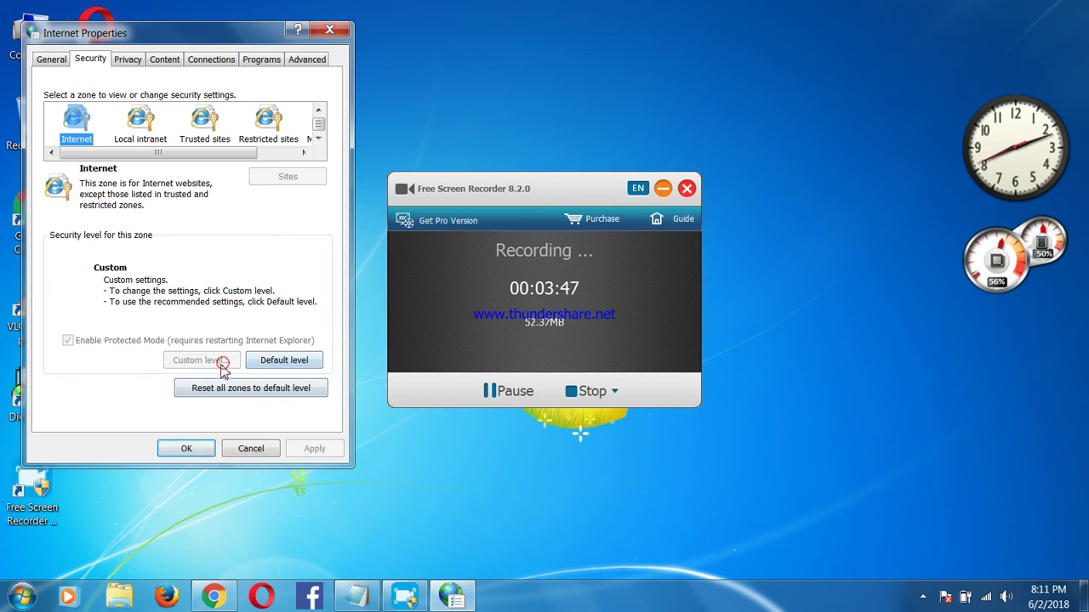
pyautogui.click(281, 361)
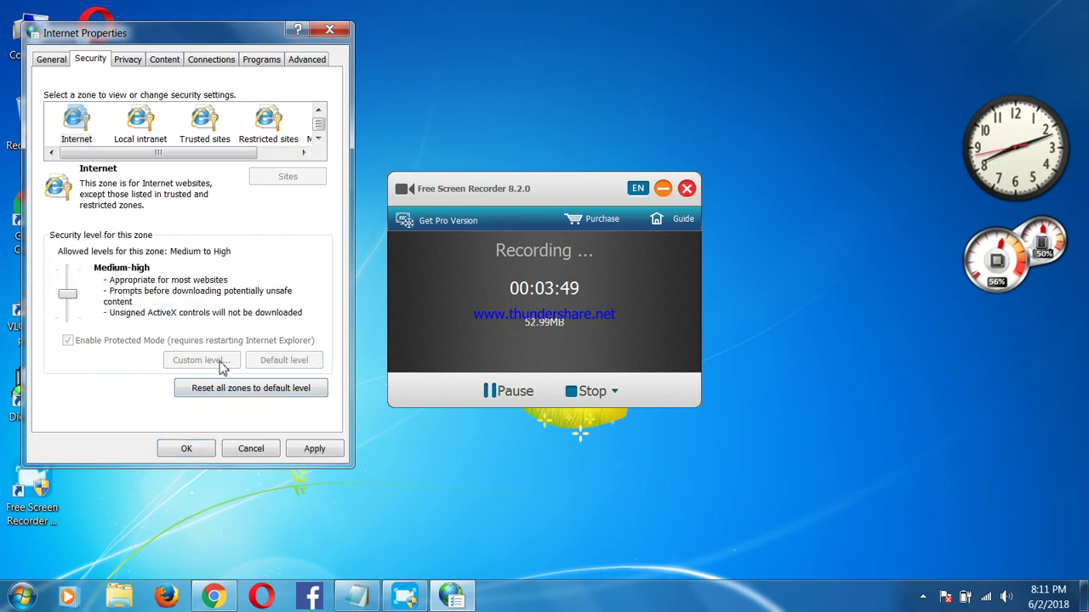
pyautogui.moveTo(74, 293); pyautogui.dragTo(79, 284)
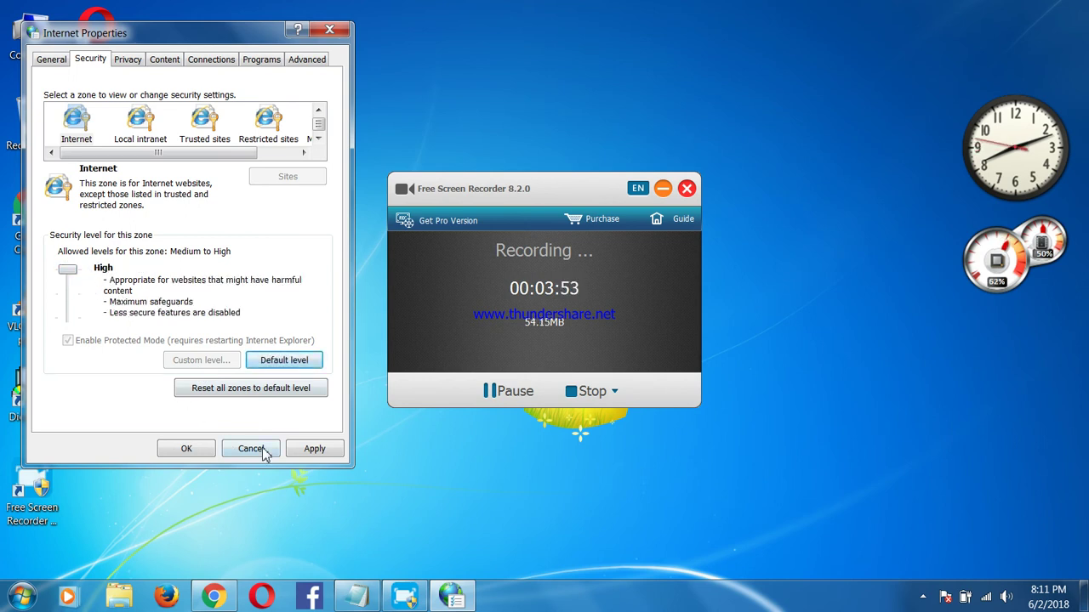
# - Apply the Internet zone's security level and close the Internet Properties dialog
pyautogui.click(311, 449)
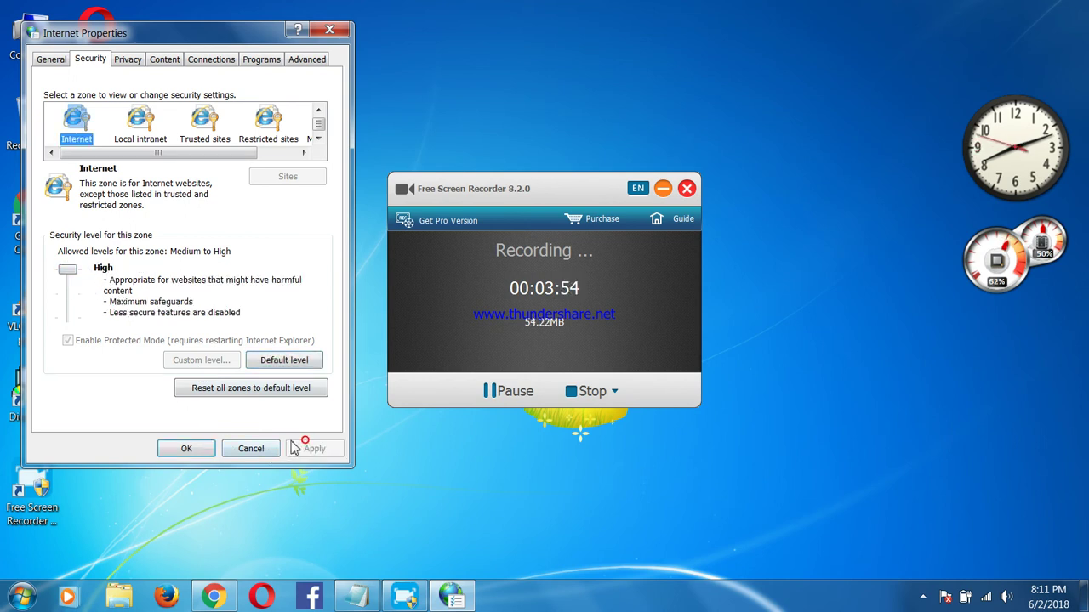
pyautogui.click(184, 449)
# - Refresh the desktop twice
pyautogui.rightClick(145, 337)
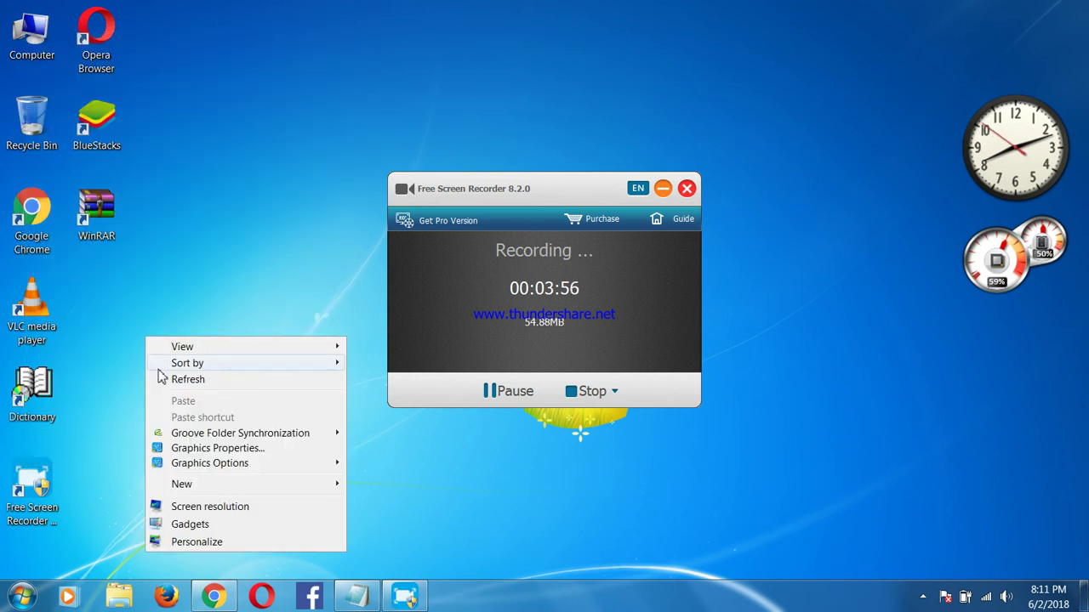
pyautogui.click(167, 381)
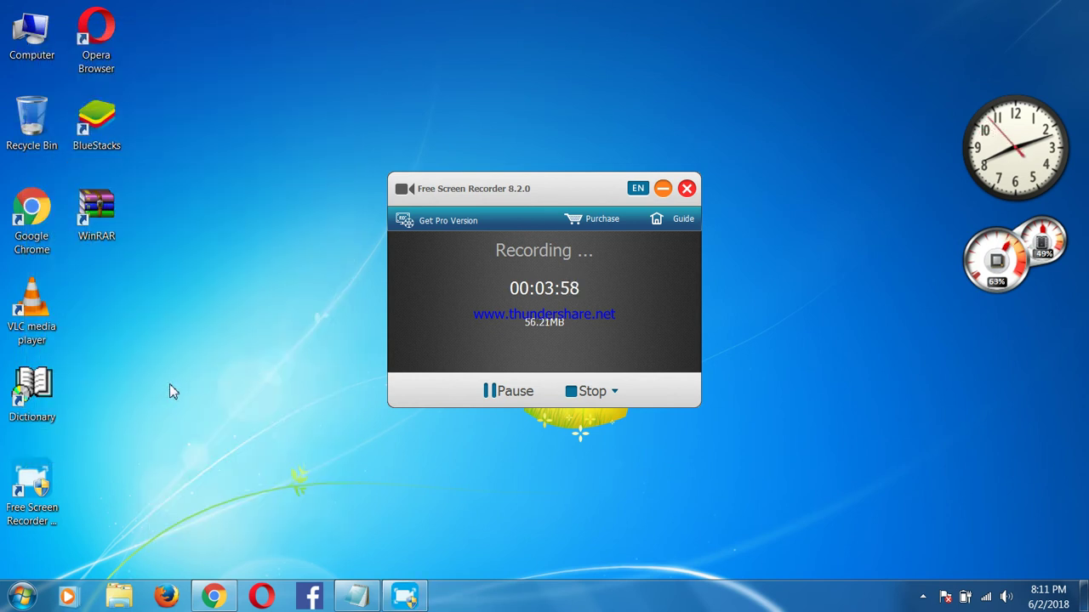
pyautogui.rightClick(178, 385)
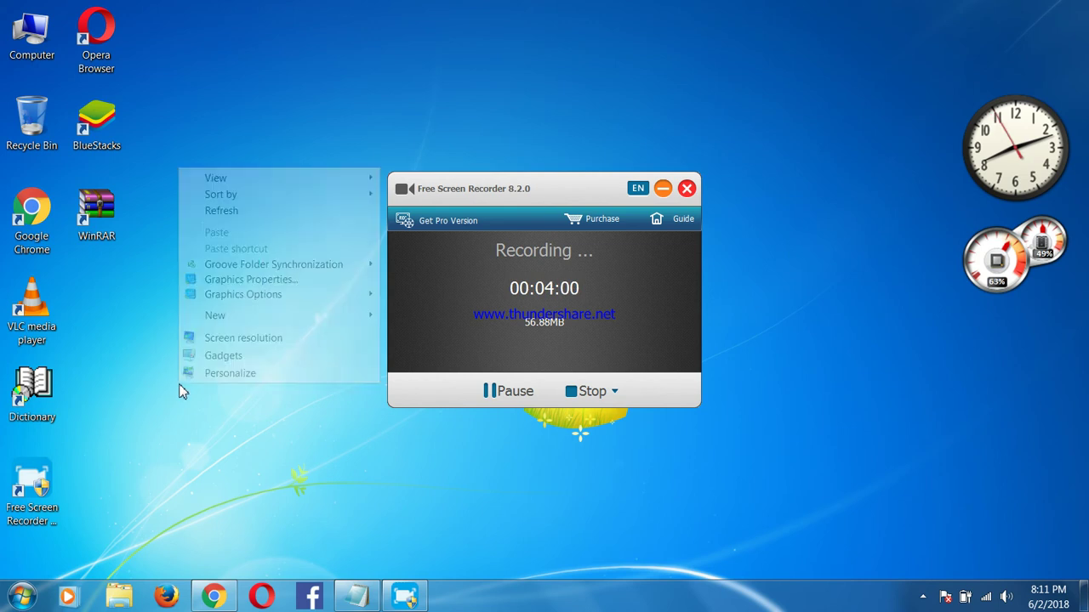
pyautogui.click(264, 213)
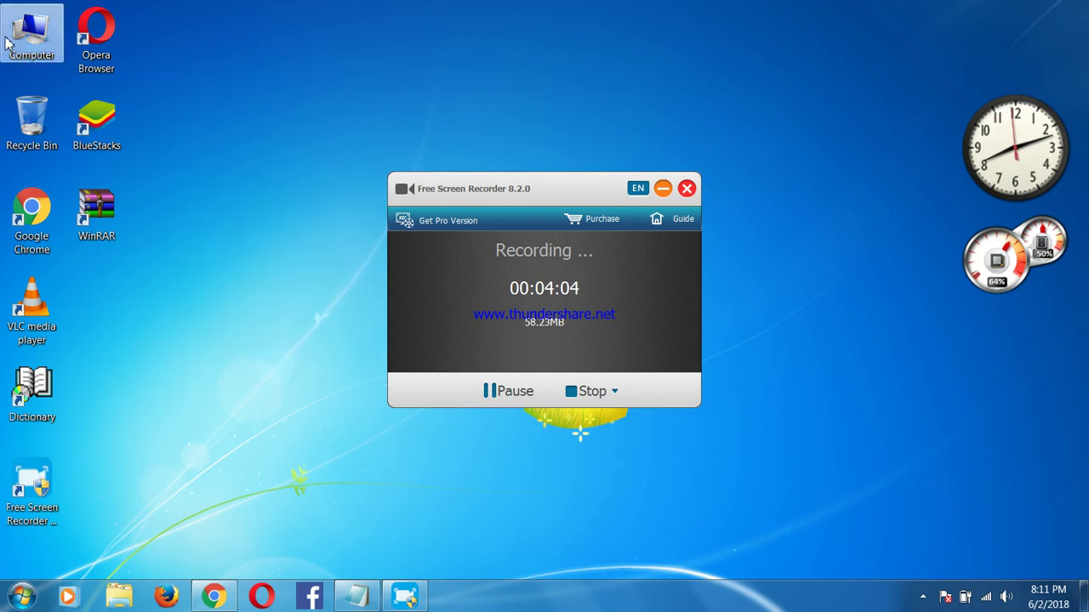
# - Open Computer, collapse the Hard Disk Drives and Devices with Removable Storage groups, and return to the desktop
pyautogui.doubleClick(4, 40)
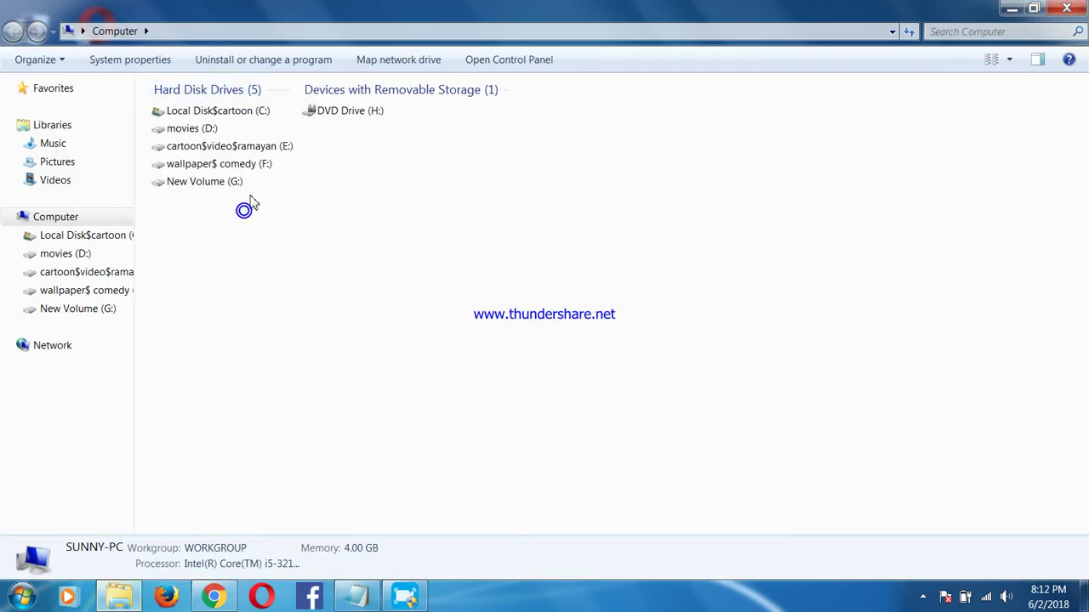
pyautogui.click(317, 97)
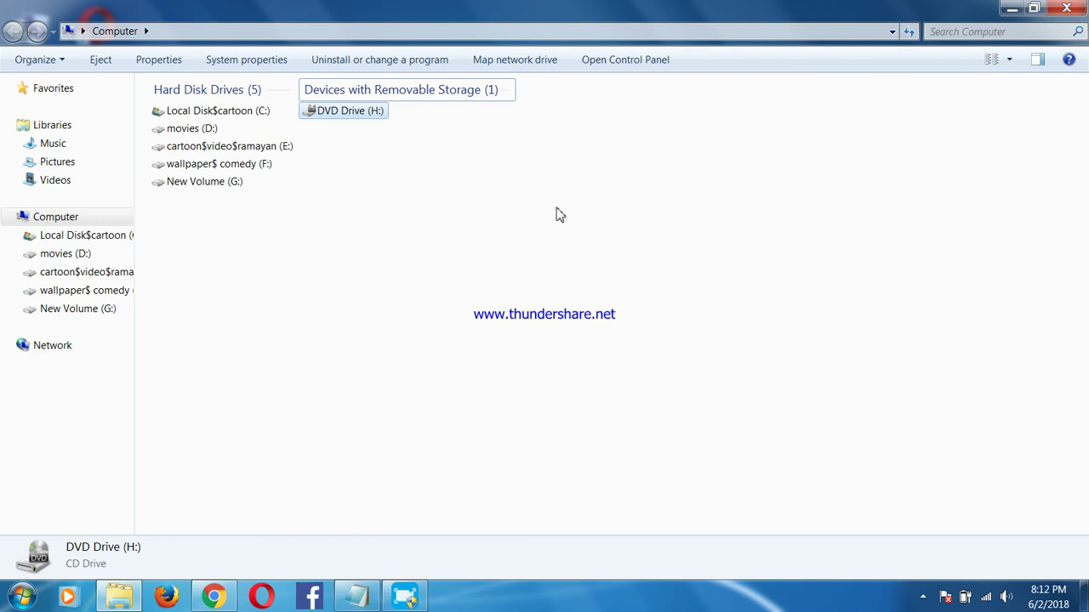
pyautogui.click(577, 219)
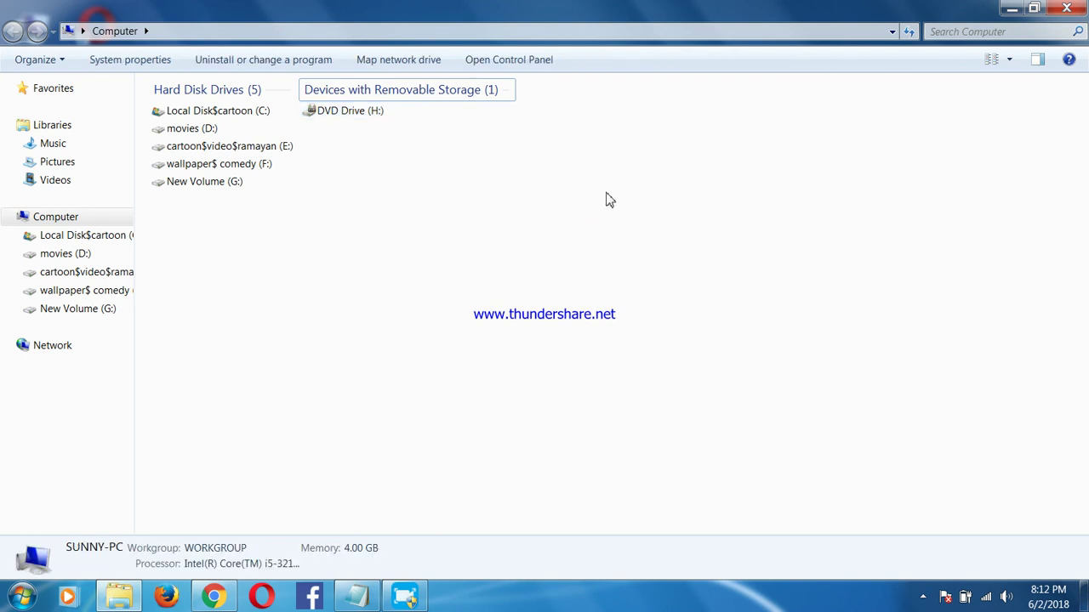
pyautogui.press('Left')
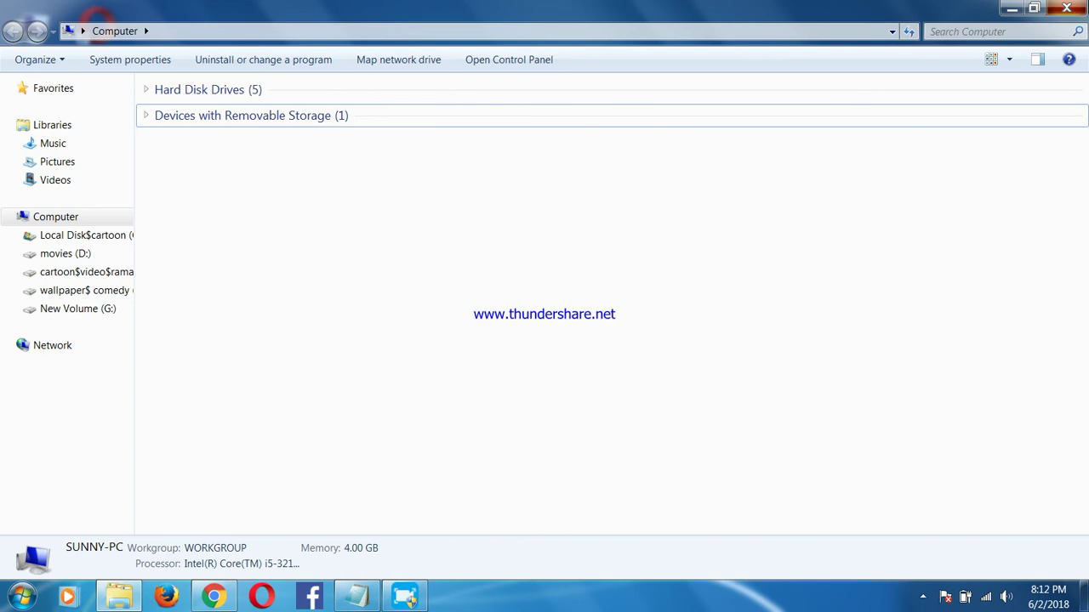
pyautogui.press('super+d')
# - Refresh the desktop two more times
pyautogui.rightClick(376, 7)
pyautogui.click(385, 43)
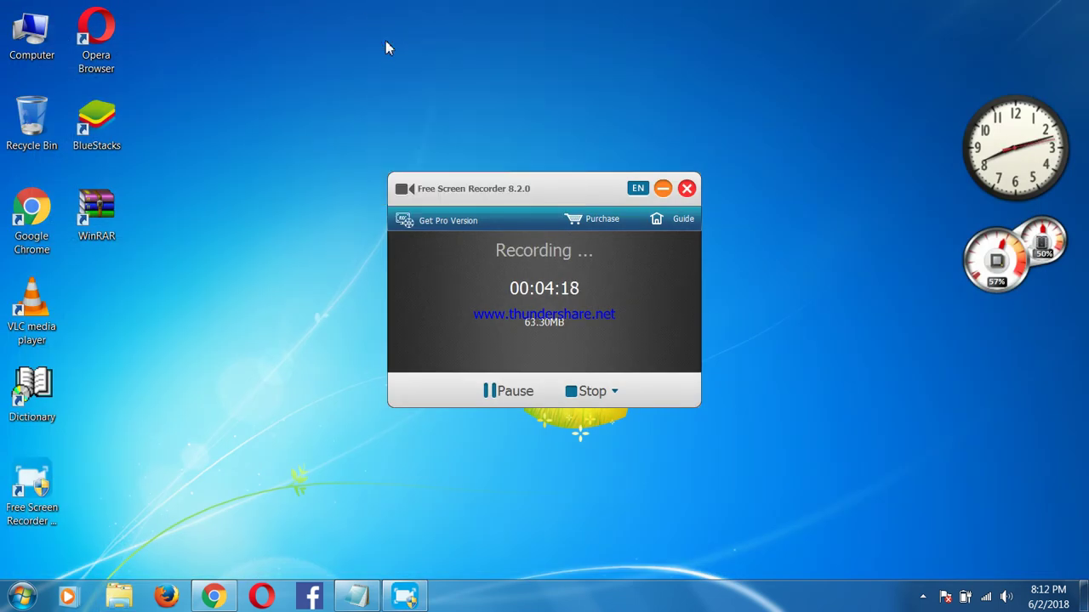
pyautogui.rightClick(69, 263)
pyautogui.click(105, 304)
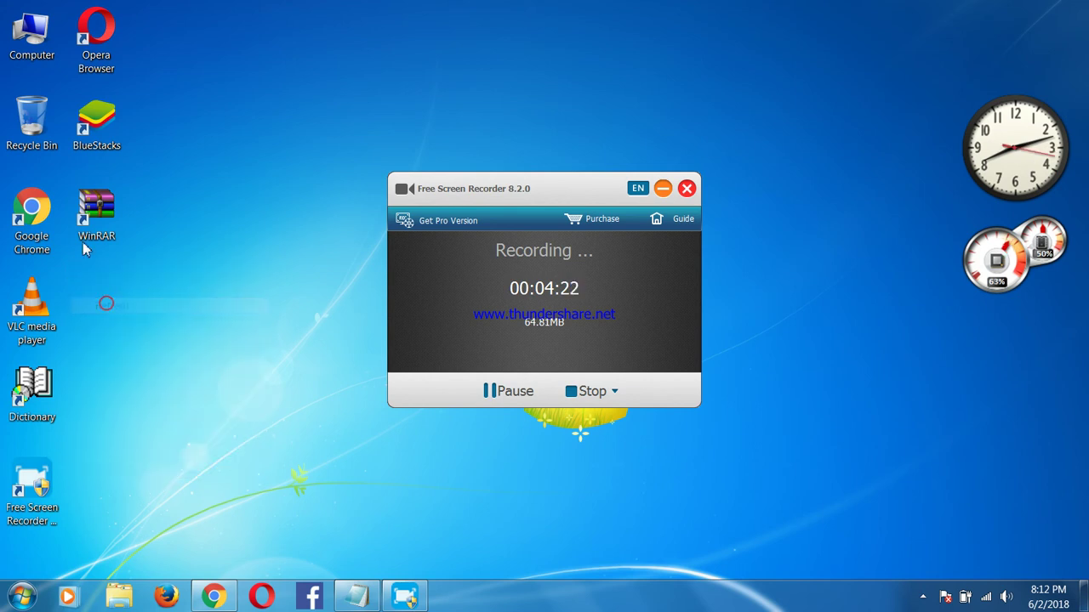
# - Reopen Computer, expand the Hard Disk Drives group and select the movies (D:) drive
pyautogui.rightClick(26, 35)
pyautogui.click(36, 40)
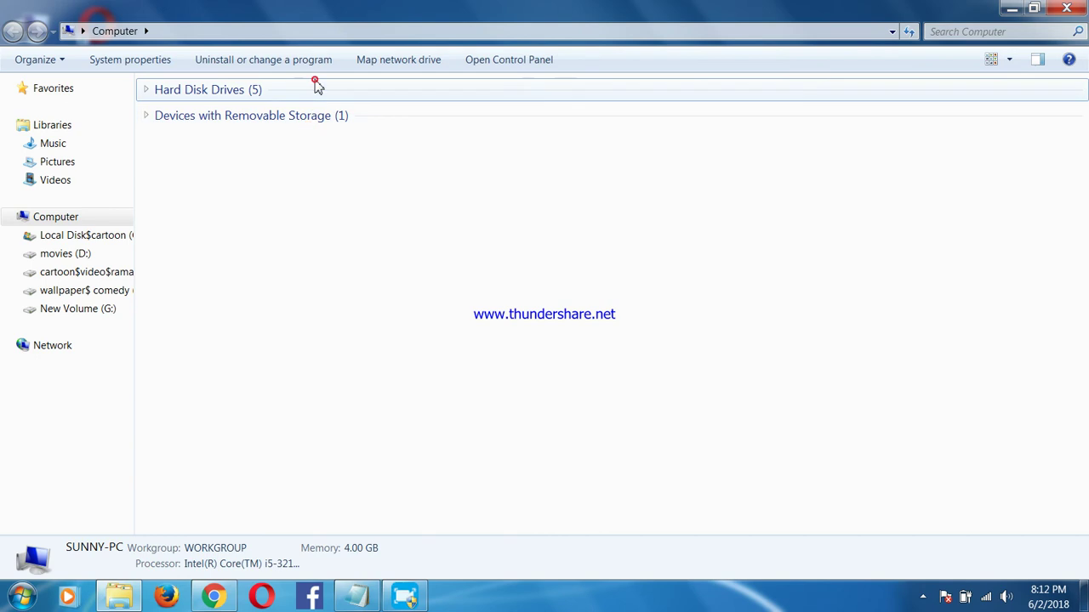
pyautogui.click(315, 85)
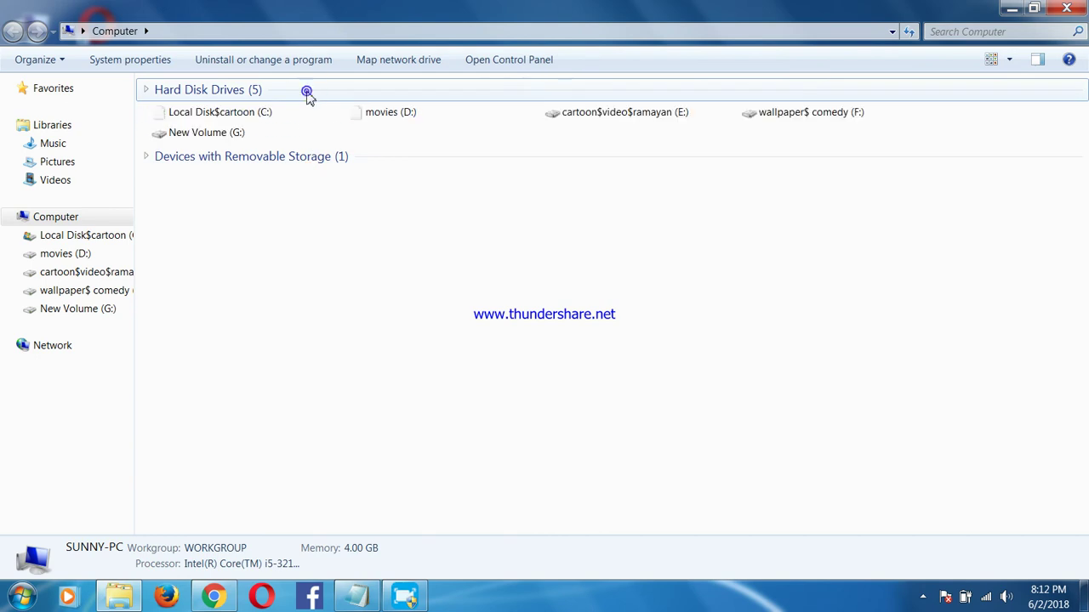
pyautogui.click(382, 113)
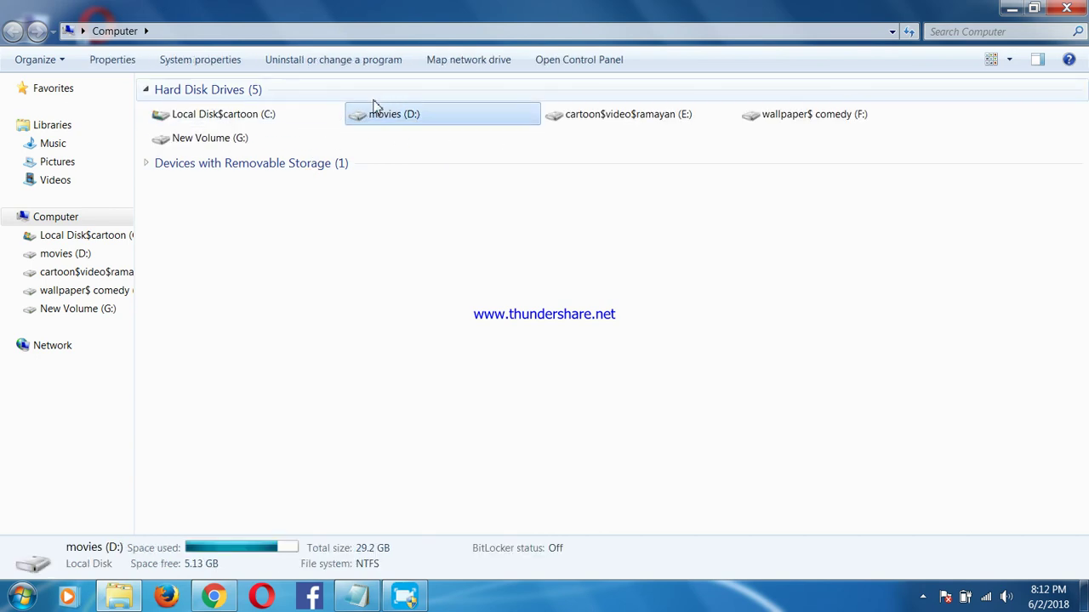
# - Change the drive display in Computer to Tiles view and clear the drive selection
pyautogui.scroll(1, 369, 117)
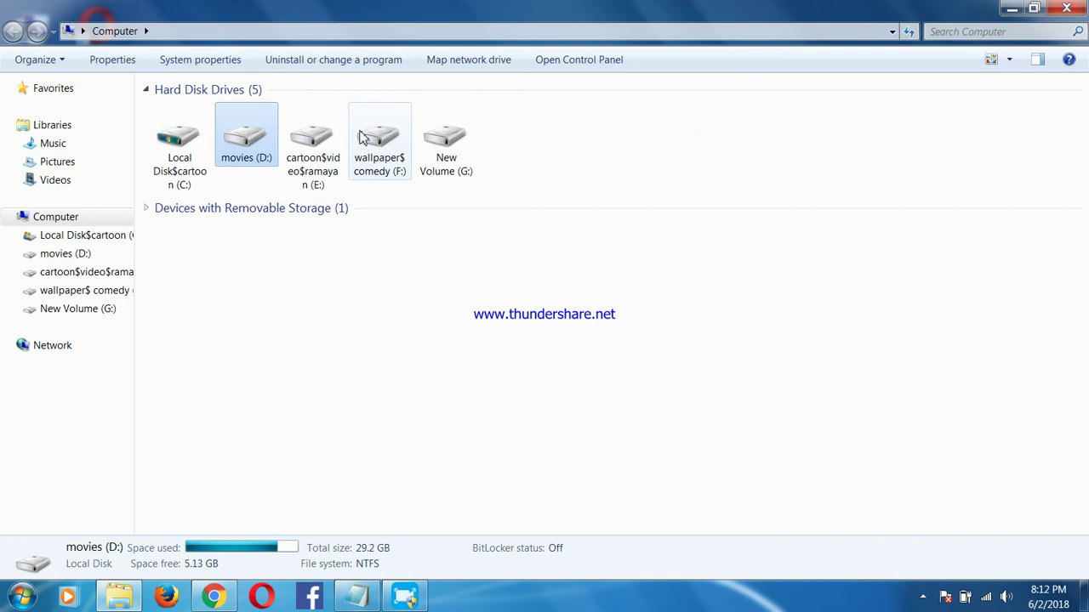
pyautogui.scroll(2, 360, 137)
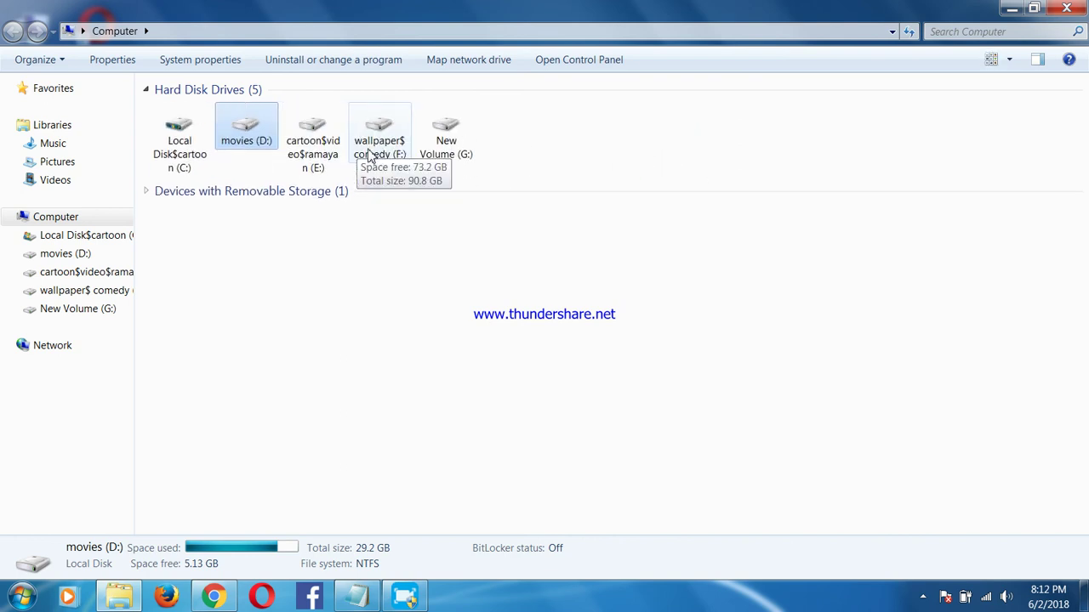
pyautogui.scroll(-4, 375, 157)
pyautogui.scroll(5, 358, 286)
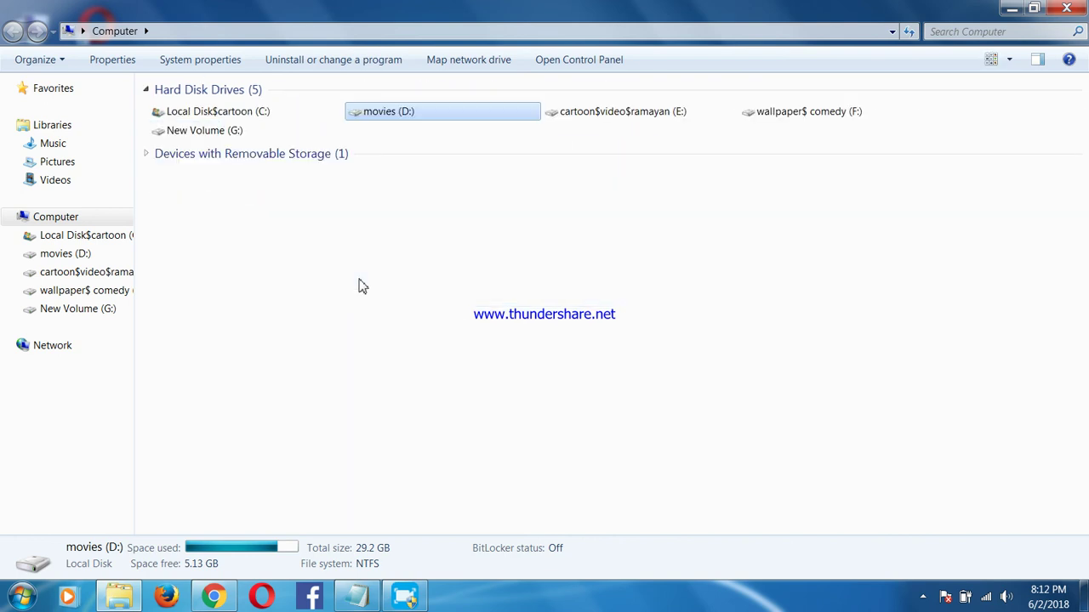
pyautogui.scroll(2, 368, 272)
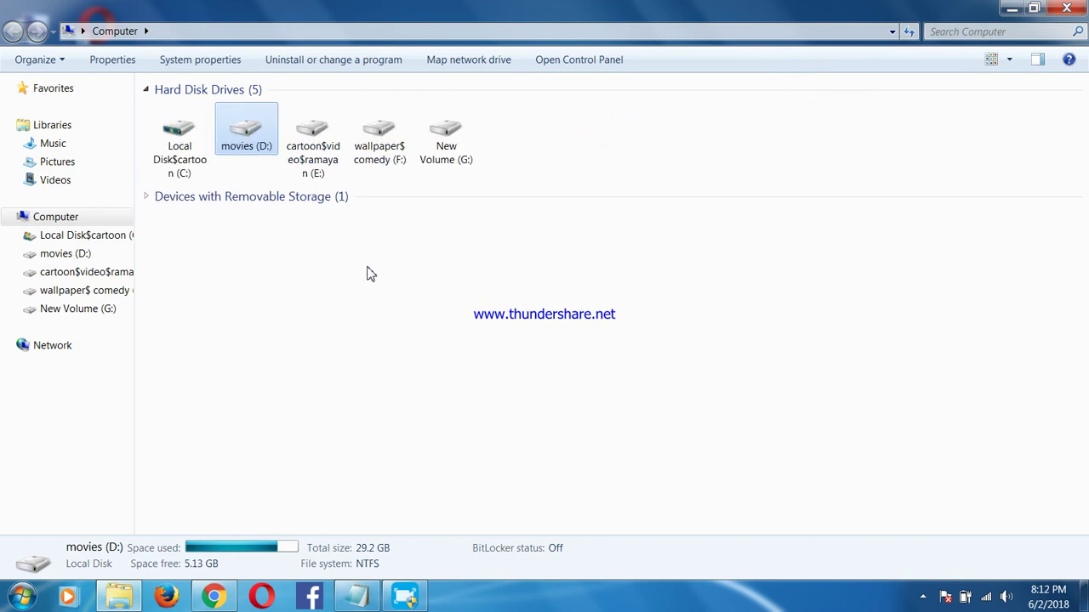
pyautogui.scroll(-3, 372, 292)
pyautogui.scroll(-4, 525, 165)
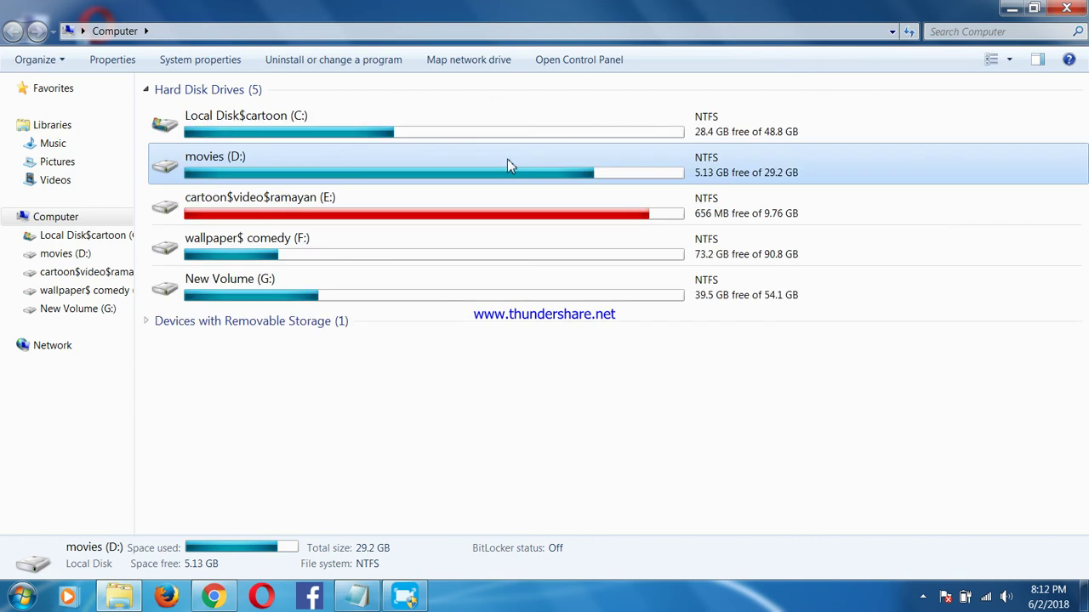
pyautogui.scroll(2, 507, 162)
pyautogui.scroll(-1, 507, 164)
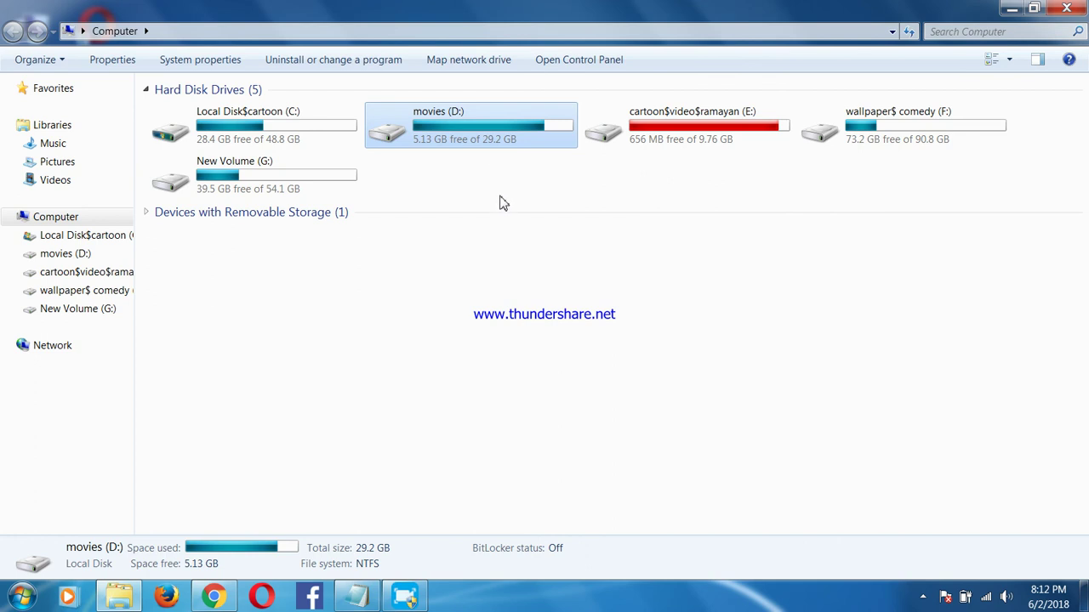
pyautogui.click(505, 237)
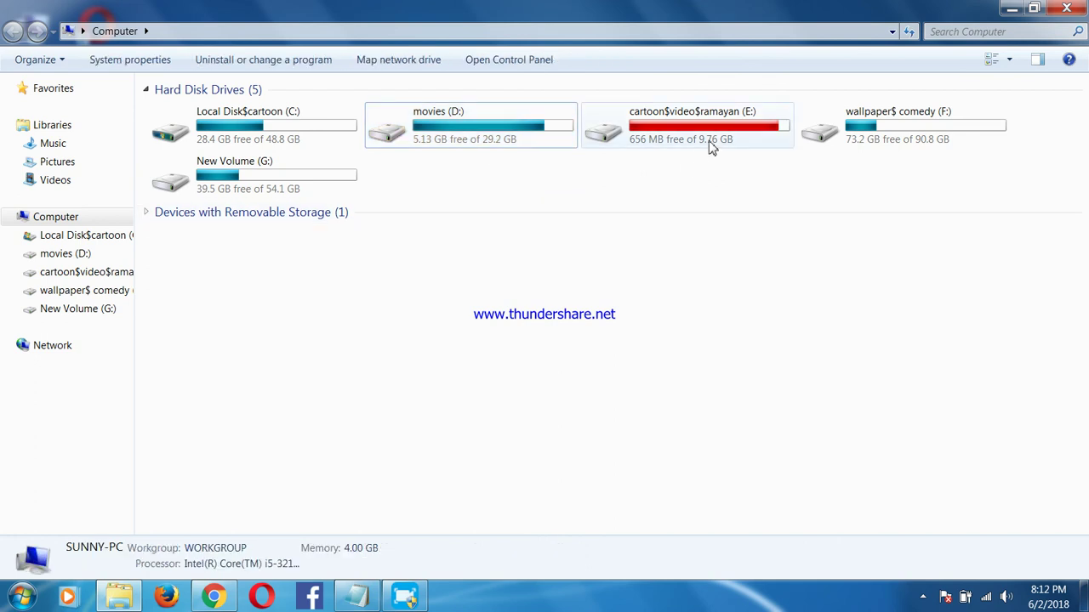
pyautogui.press('super')
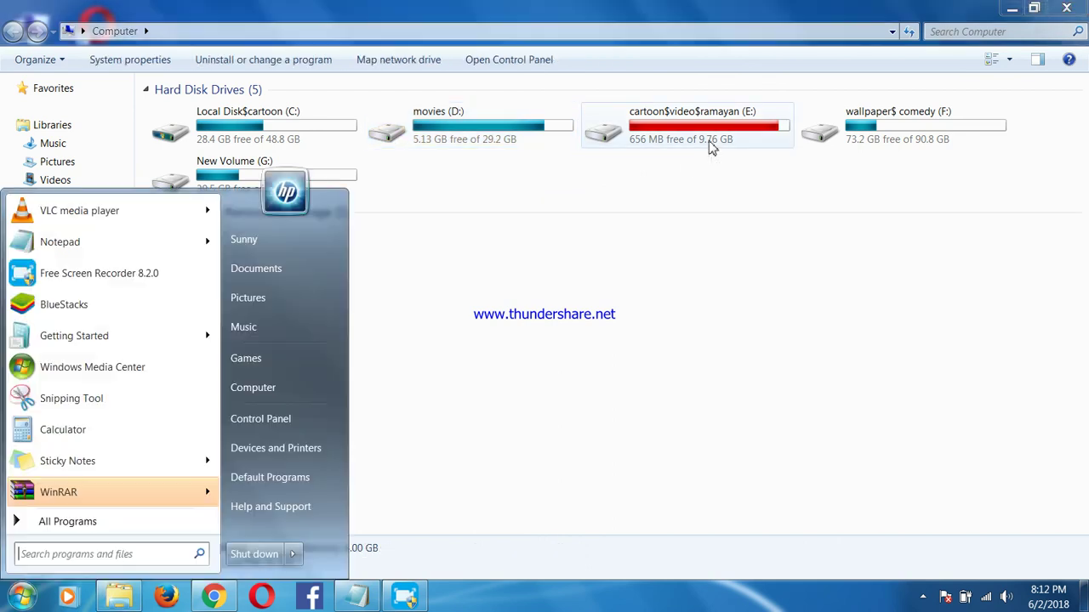
pyautogui.click(712, 325)
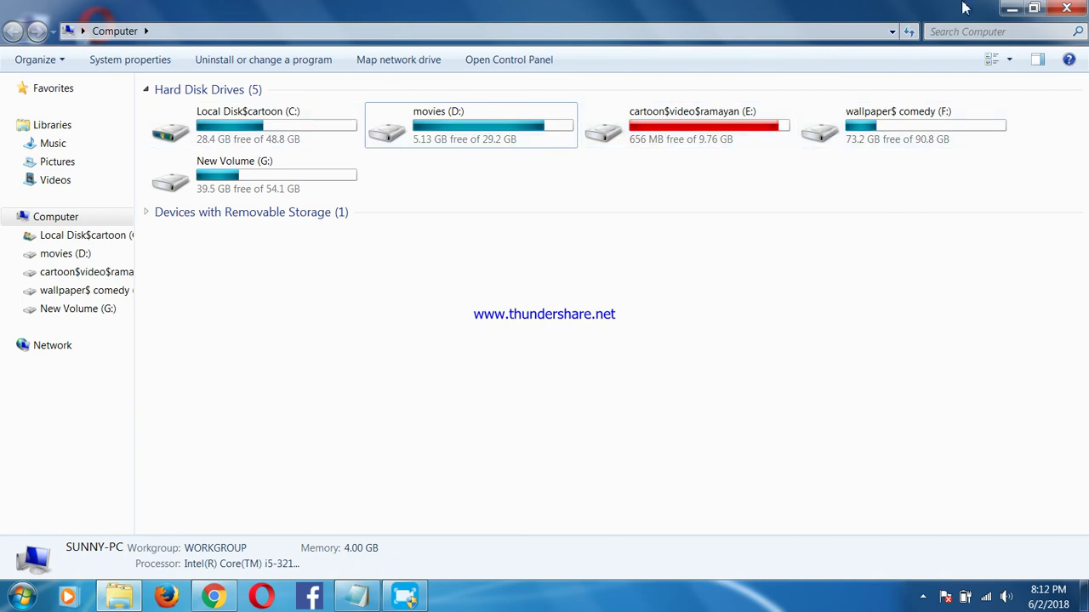
# - Leave the Computer window for the desktop and refresh the desktop repeatedly
pyautogui.press('super+d')
pyautogui.rightClick(787, 7)
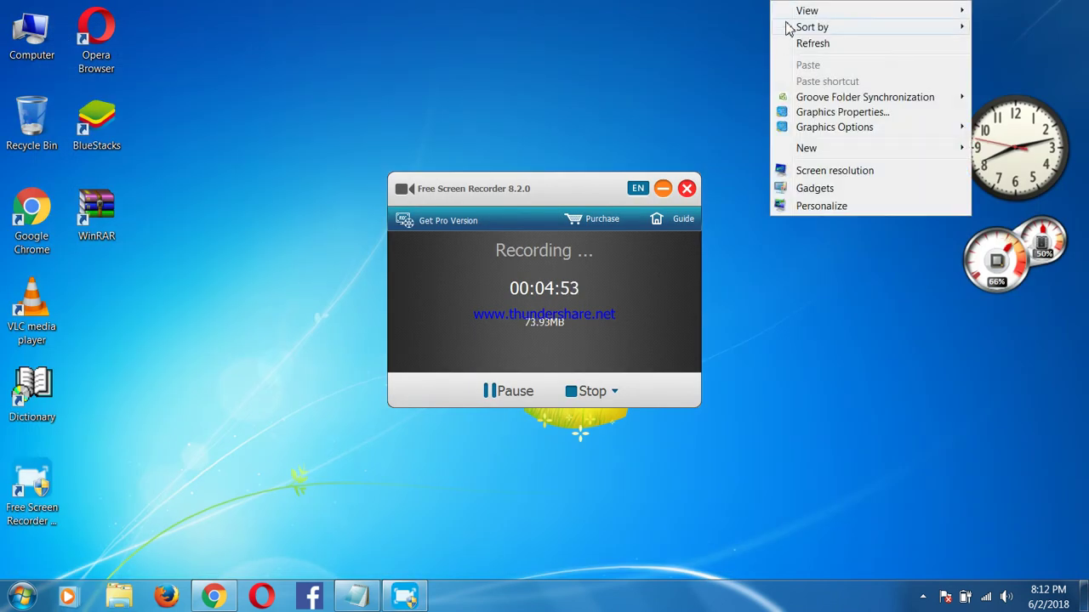
pyautogui.click(793, 44)
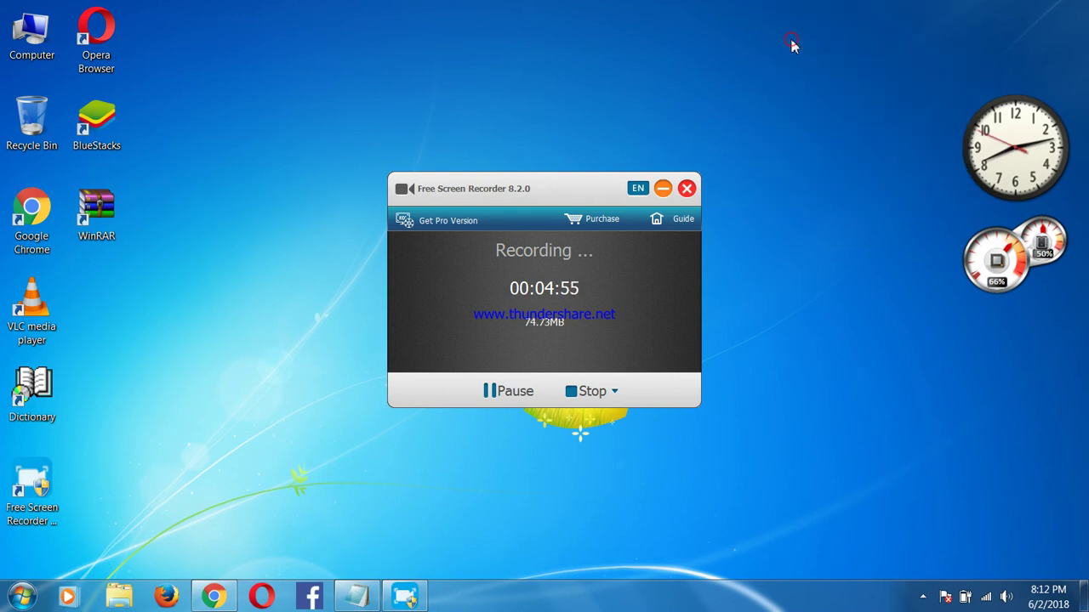
pyautogui.rightClick(747, 4)
pyautogui.click(761, 43)
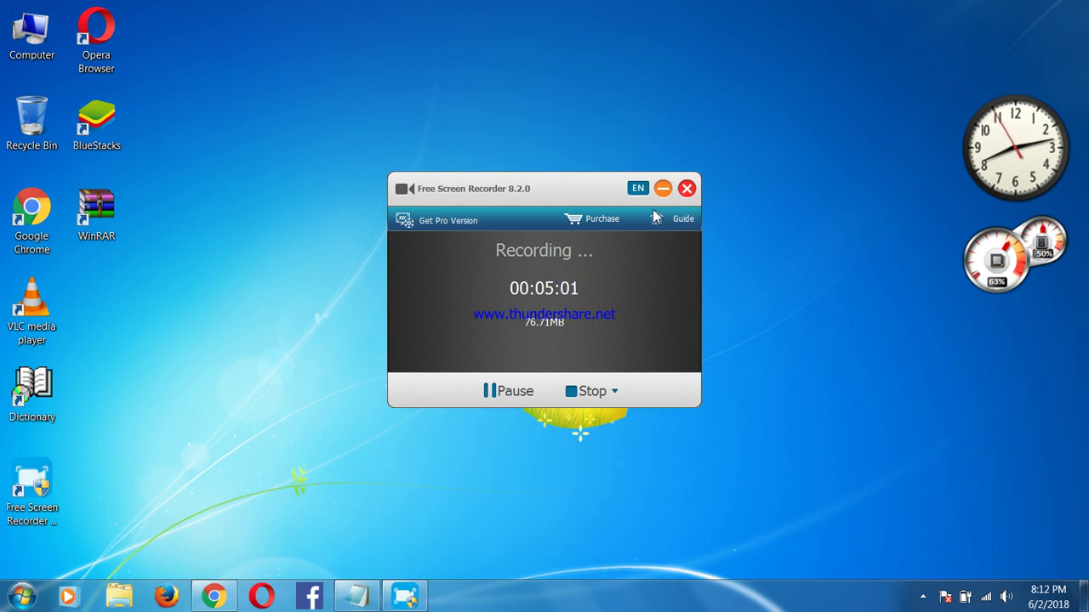
pyautogui.rightClick(885, 3)
pyautogui.click(919, 44)
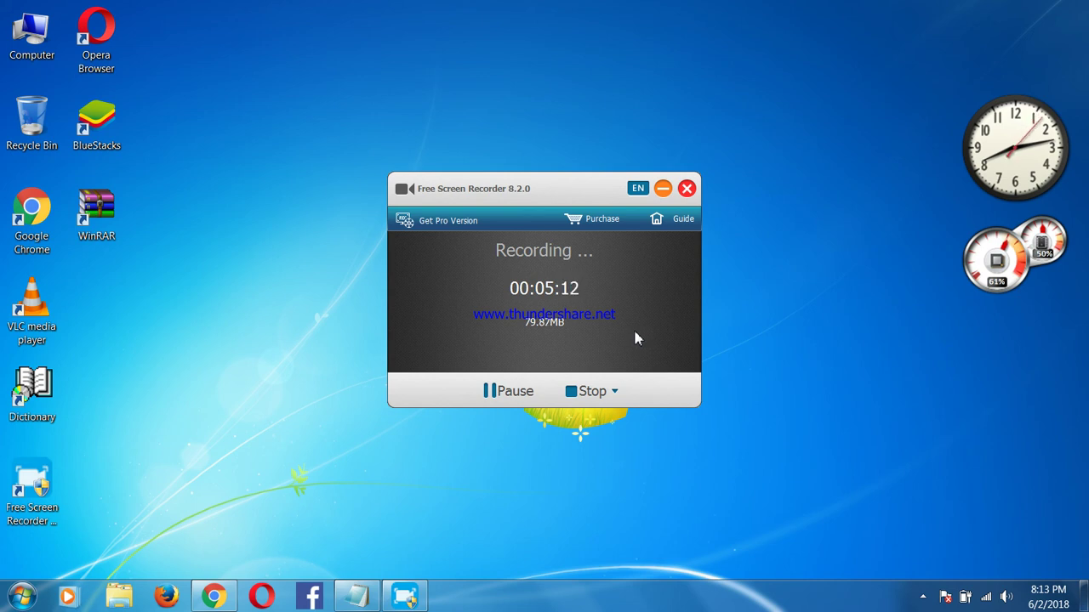
pyautogui.rightClick(704, 177)
pyautogui.click(749, 221)
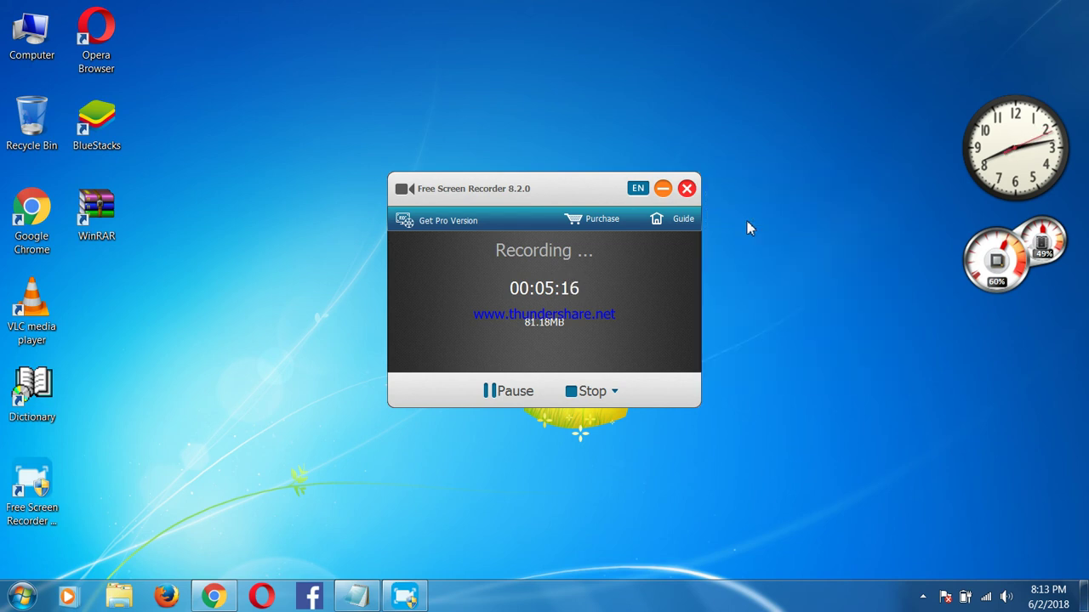
pyautogui.rightClick(749, 228)
pyautogui.click(760, 267)
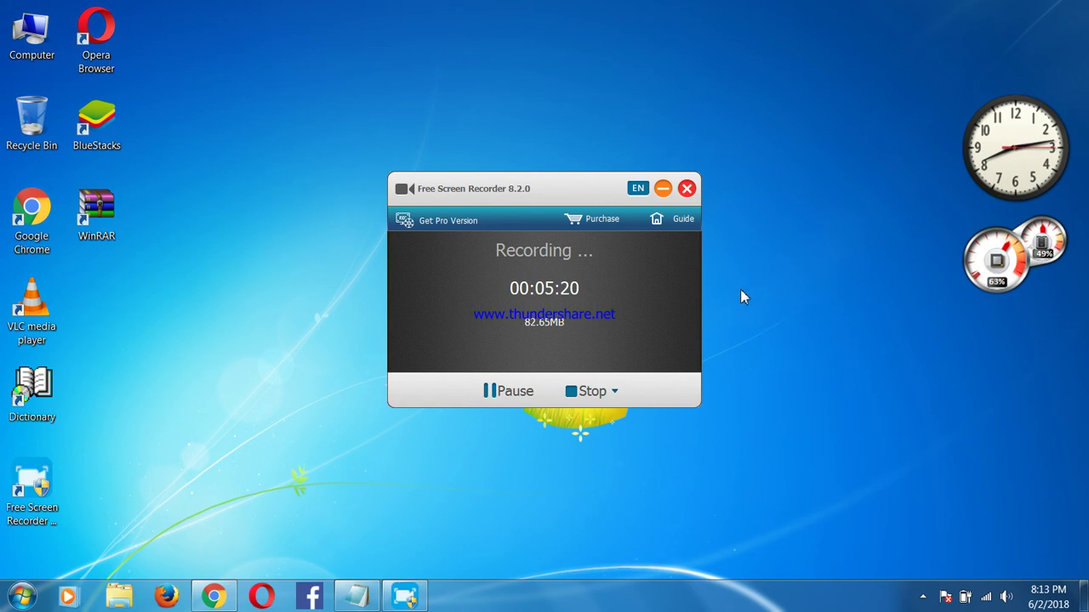
pyautogui.click(611, 393)
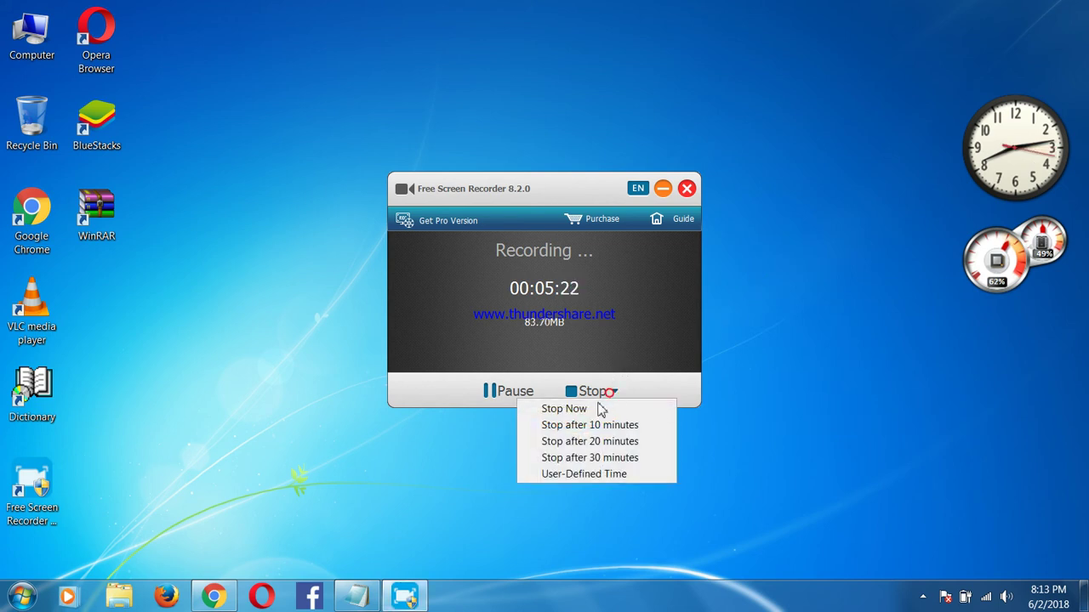